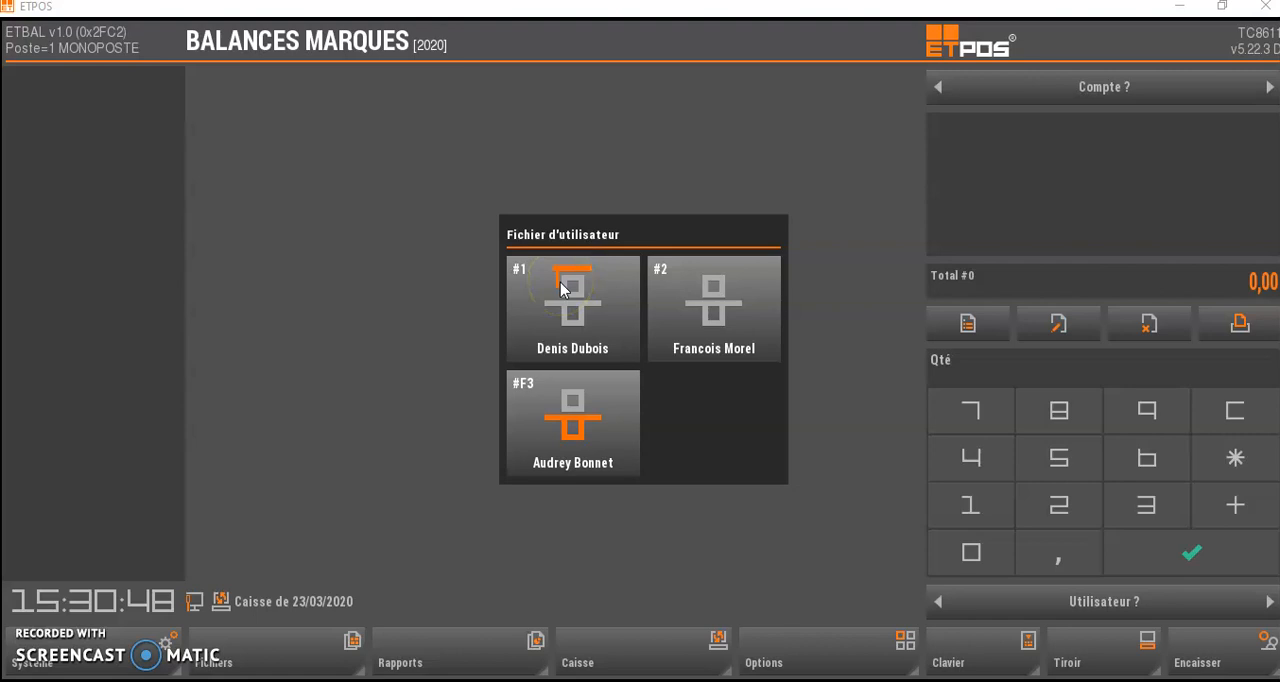
- Sign in as user #1 and name family 01 BOEUF in the family file
{"action": "left_click", "coordinate": [563, 290]}
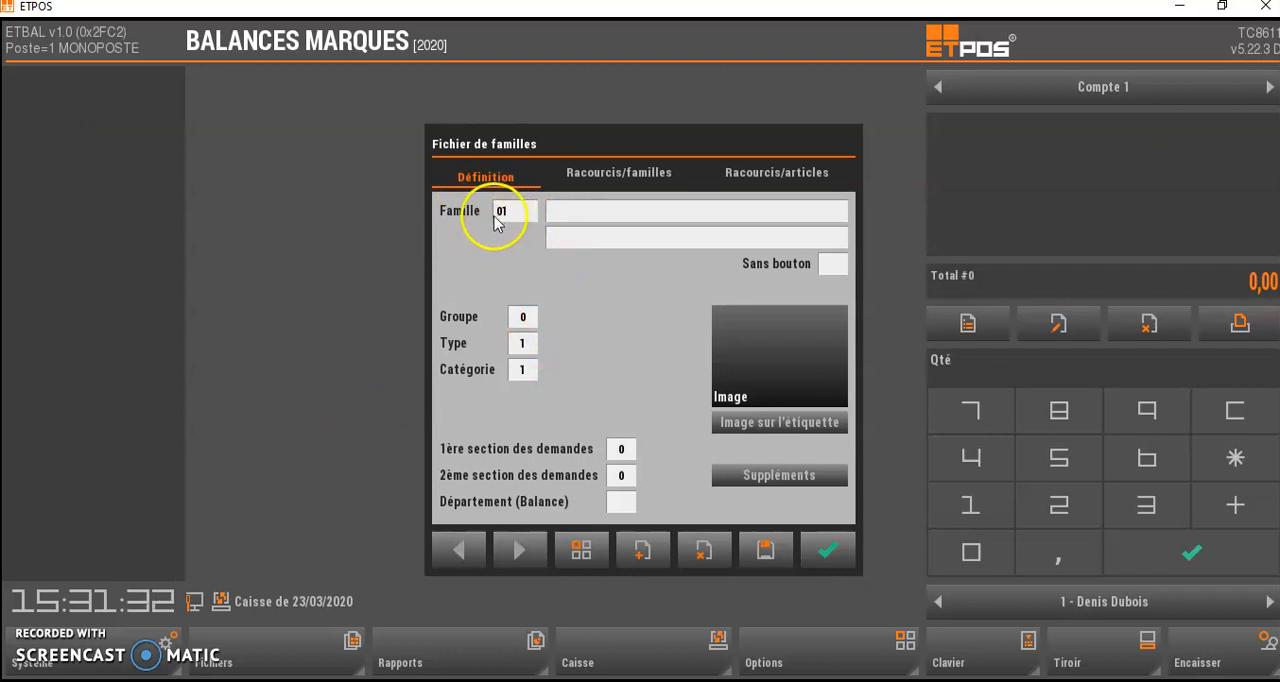
{"action": "left_click", "coordinate": [589, 218]}
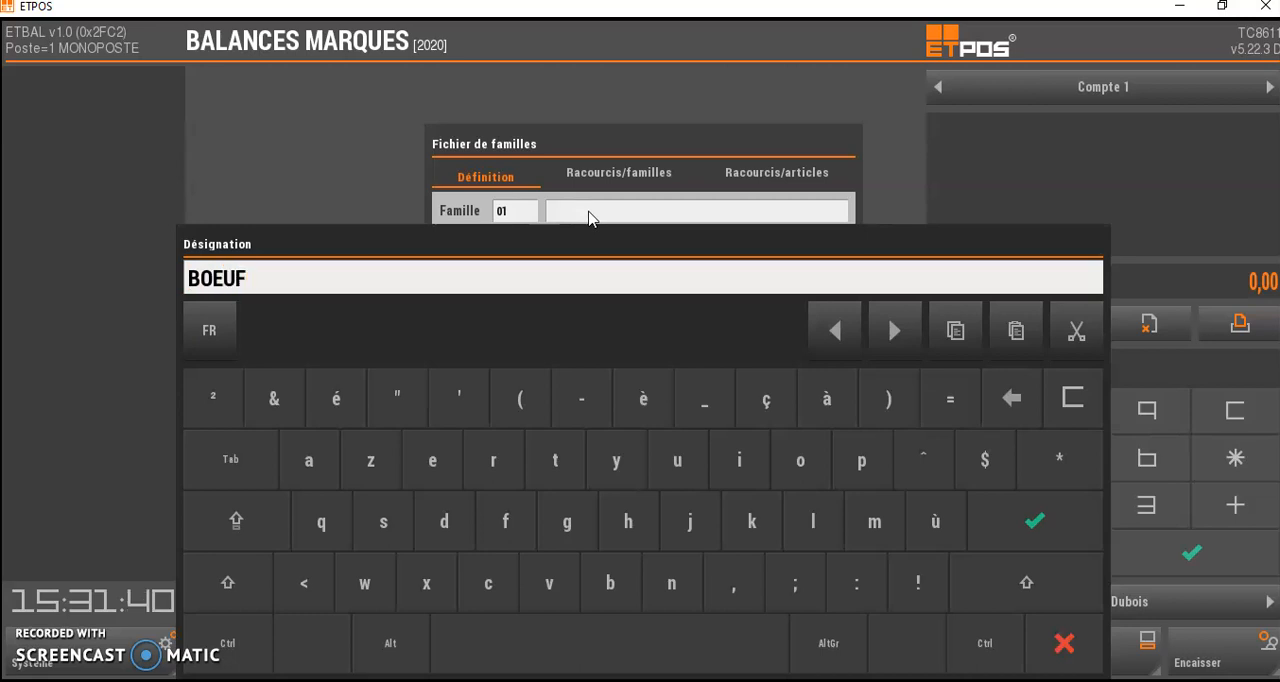
{"action": "left_click", "coordinate": [1032, 518]}
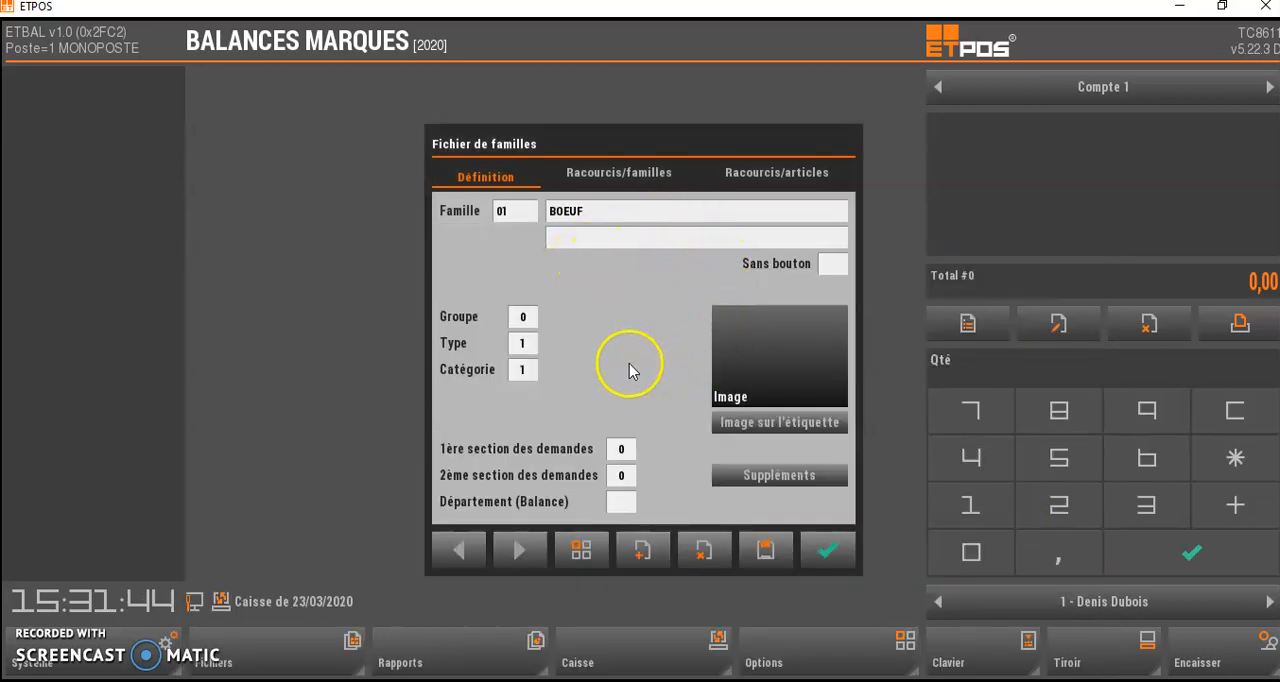
- Assign the image anim-01.png from the Boucherie folder to the BOEUF family's button
{"action": "left_click", "coordinate": [777, 362]}
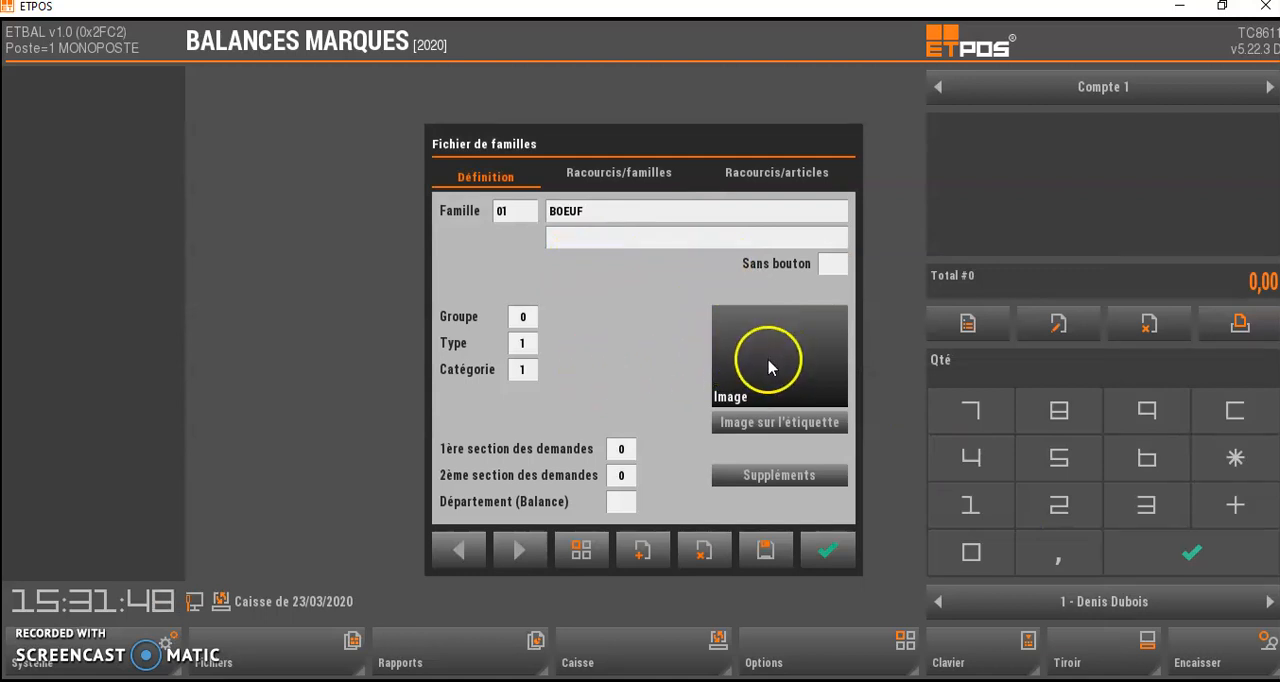
{"action": "left_click", "coordinate": [780, 362]}
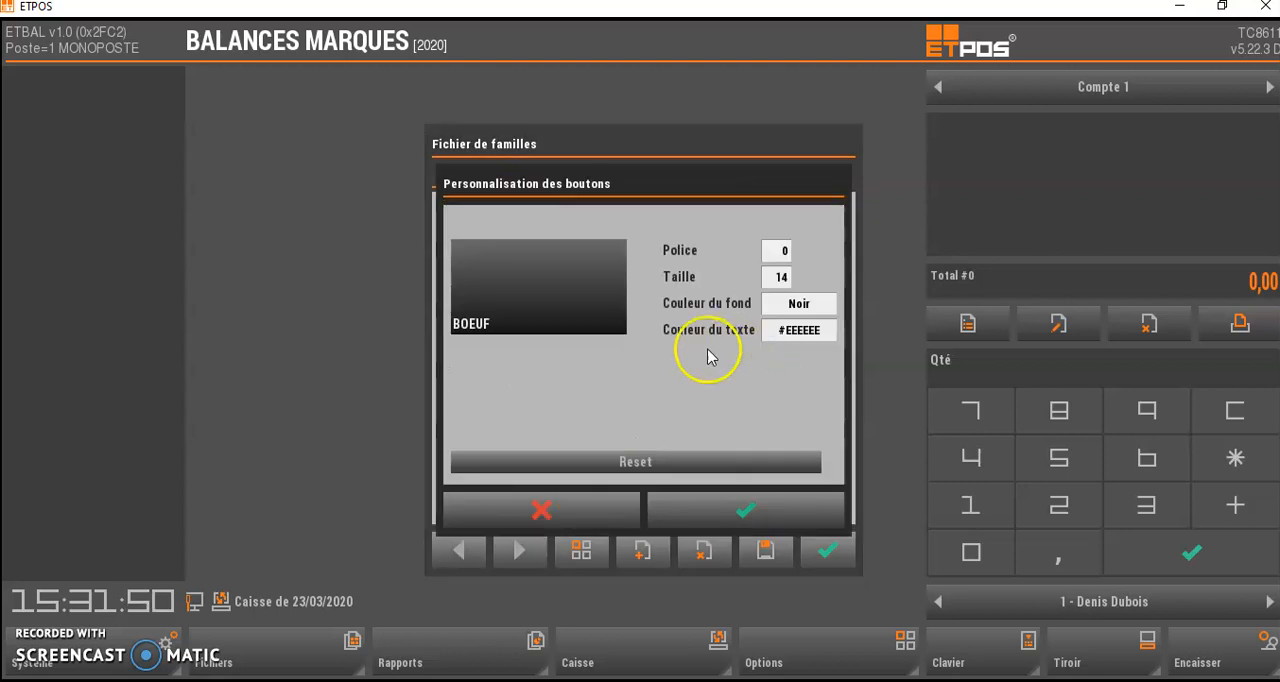
{"action": "left_click", "coordinate": [560, 295]}
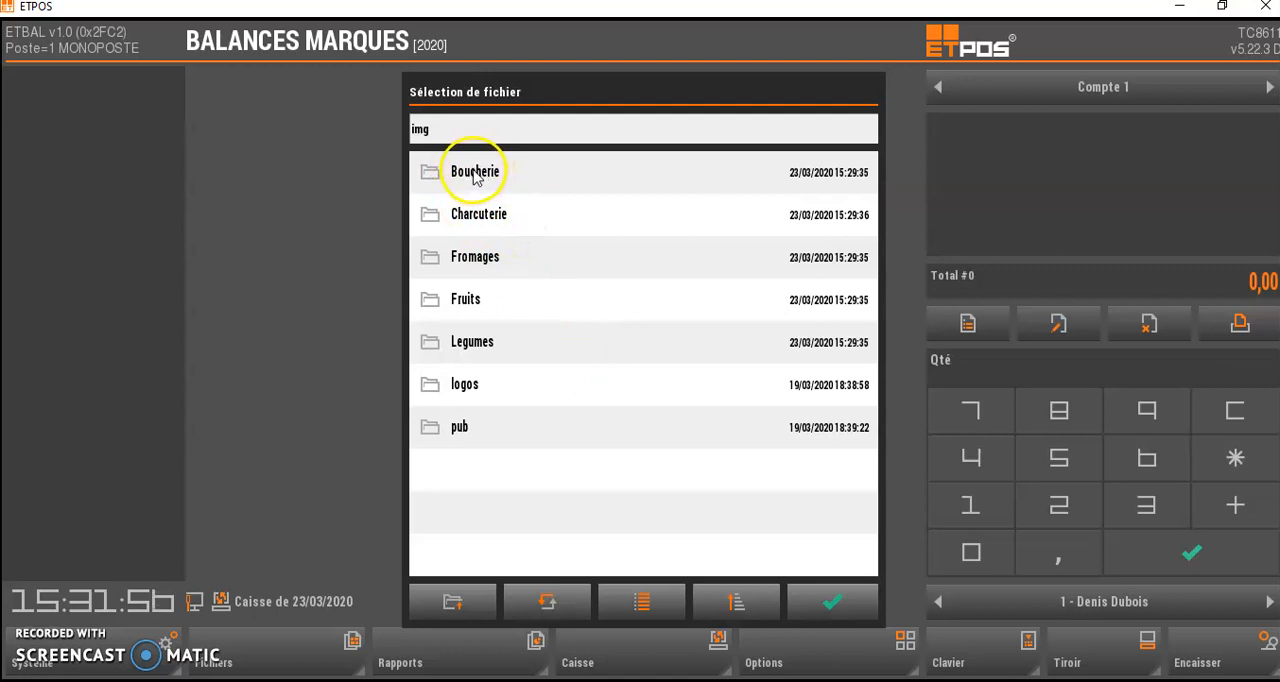
{"action": "left_click", "coordinate": [475, 174]}
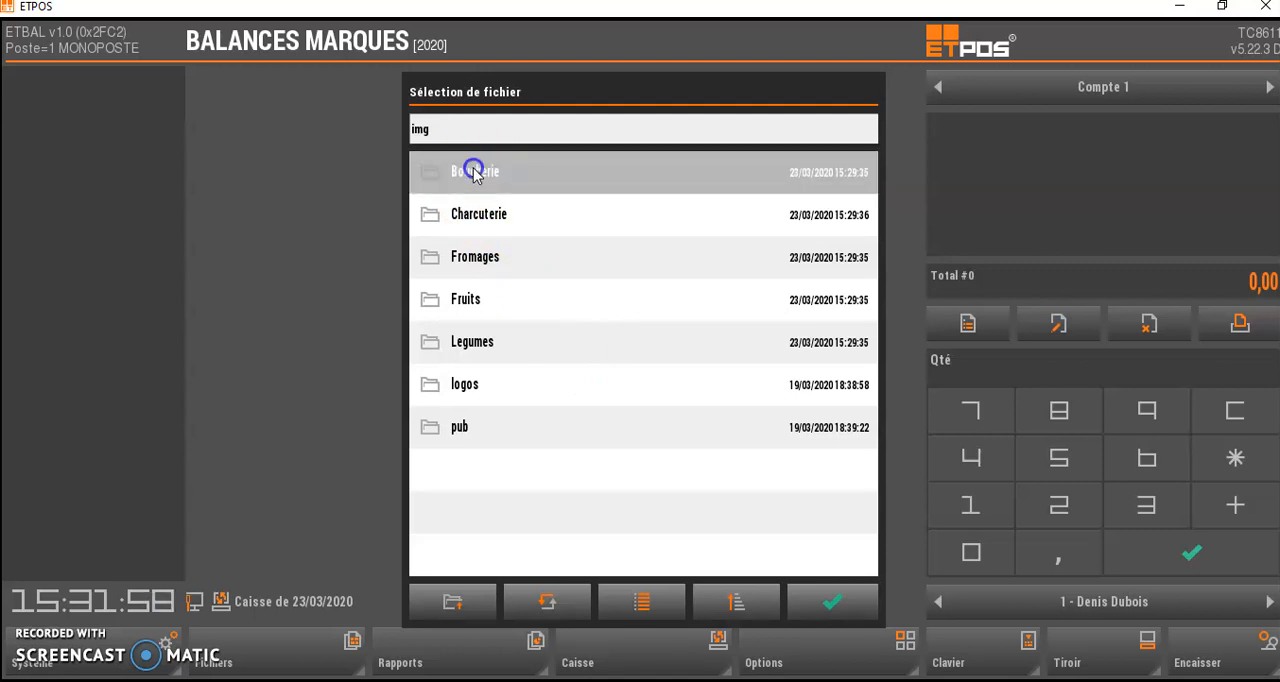
{"action": "left_click", "coordinate": [642, 601]}
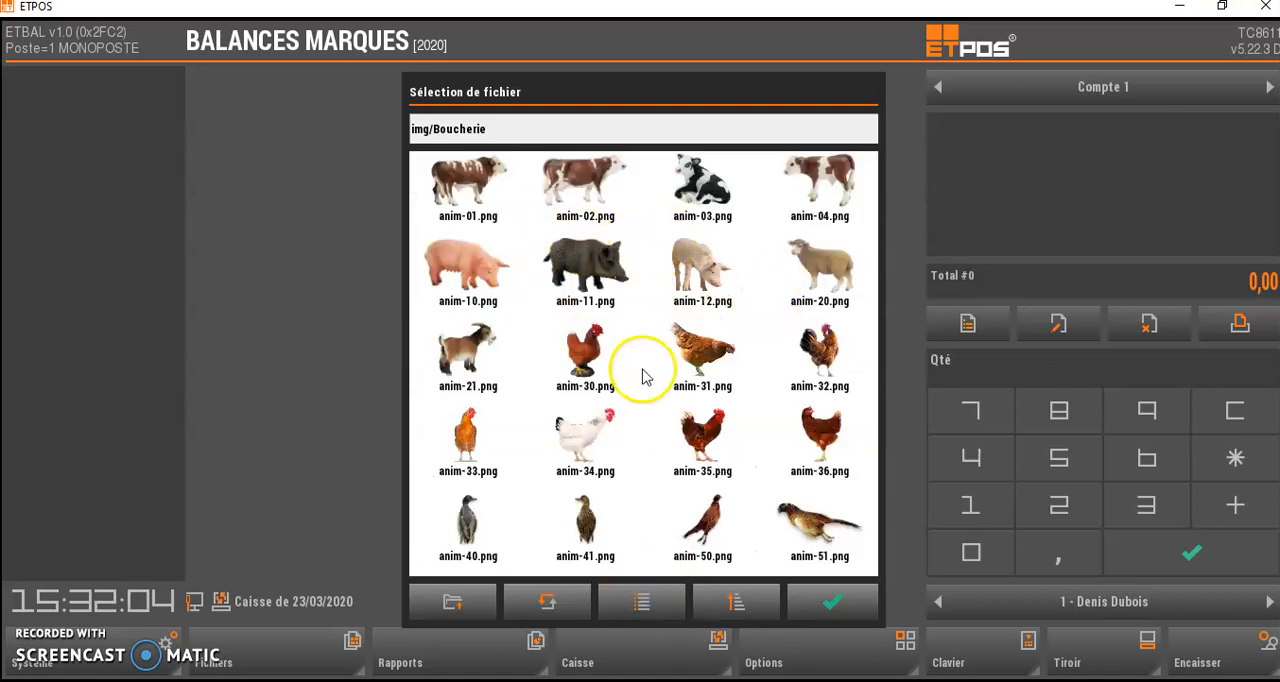
{"action": "left_click", "coordinate": [465, 187]}
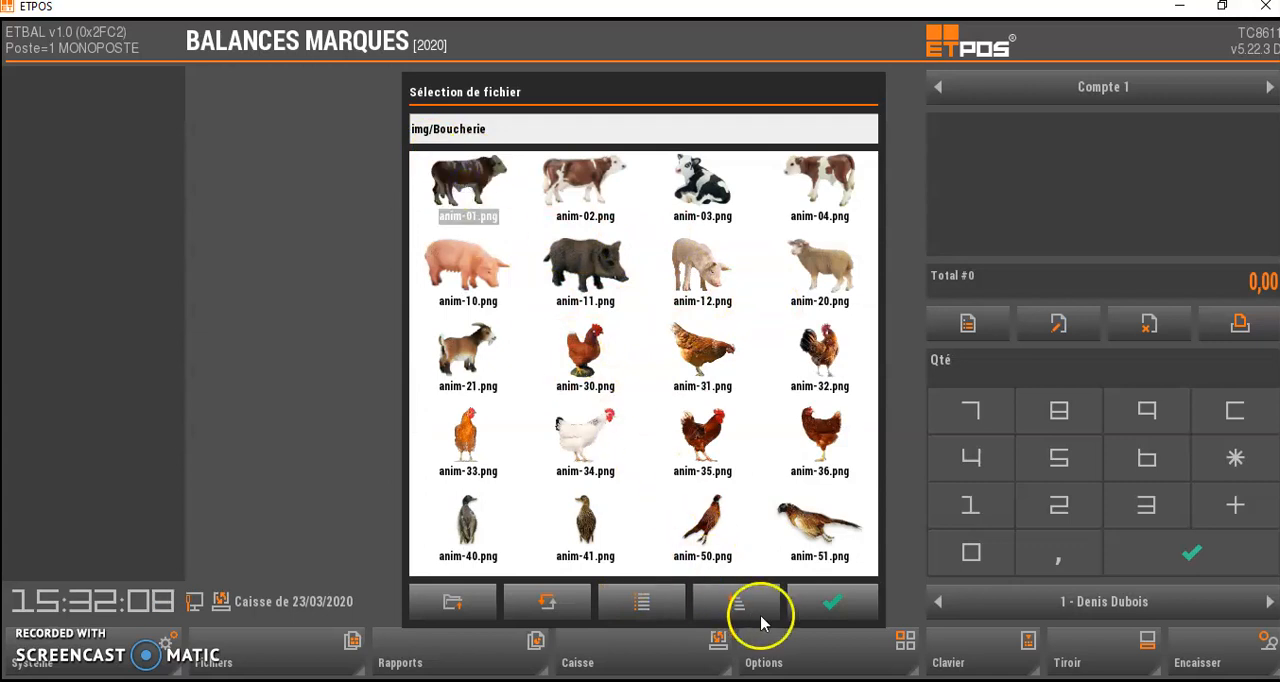
{"action": "left_click", "coordinate": [831, 604]}
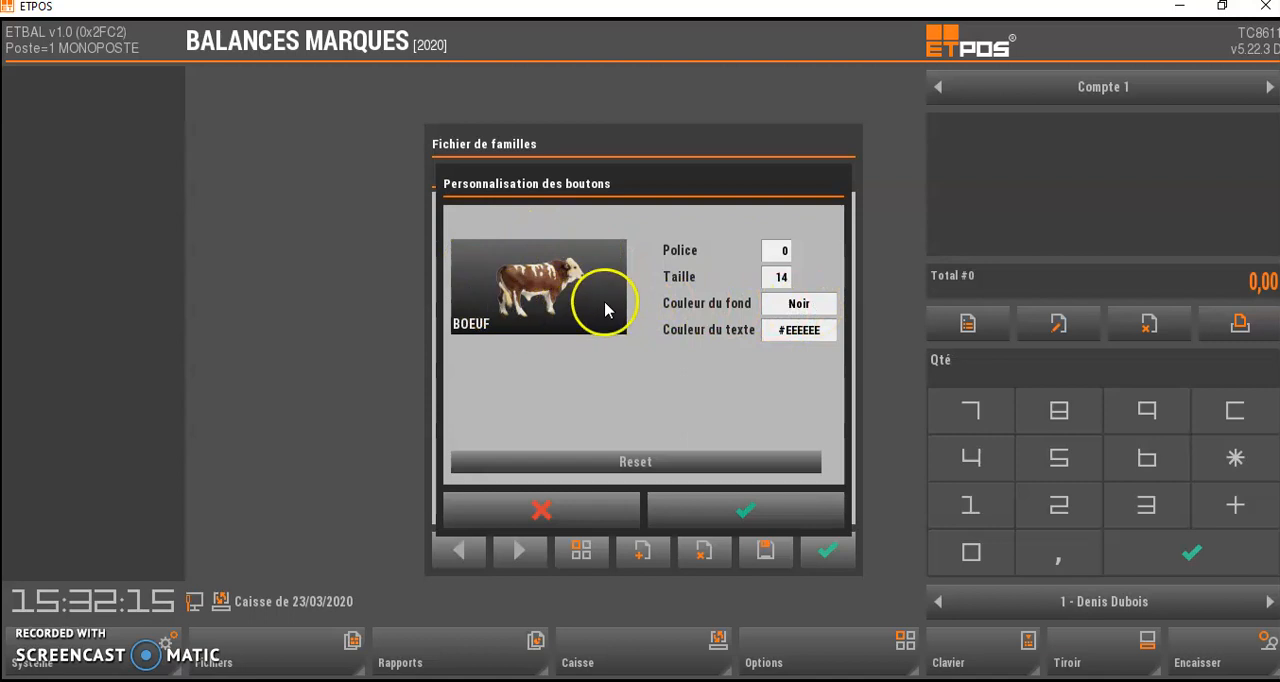
- Set the BOEUF button's background colour to Bleu, extend the button properties to the family's articles, and validate the family
{"action": "left_click", "coordinate": [801, 306]}
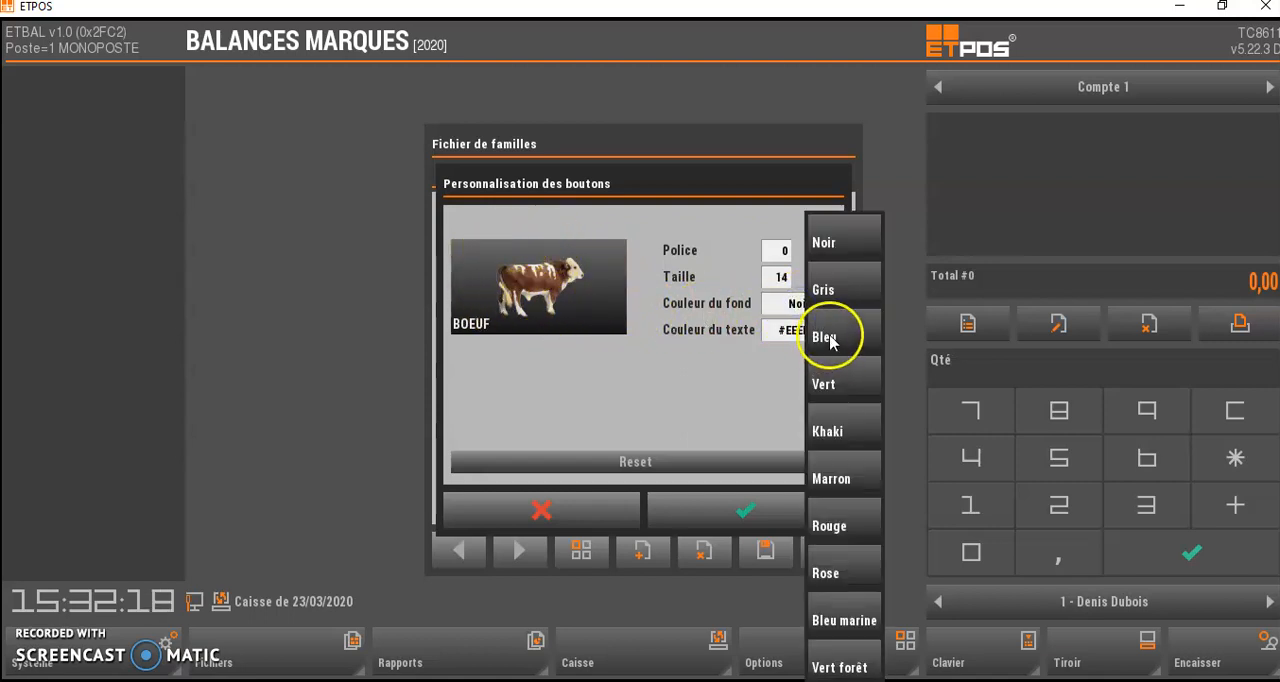
{"action": "left_click", "coordinate": [830, 340]}
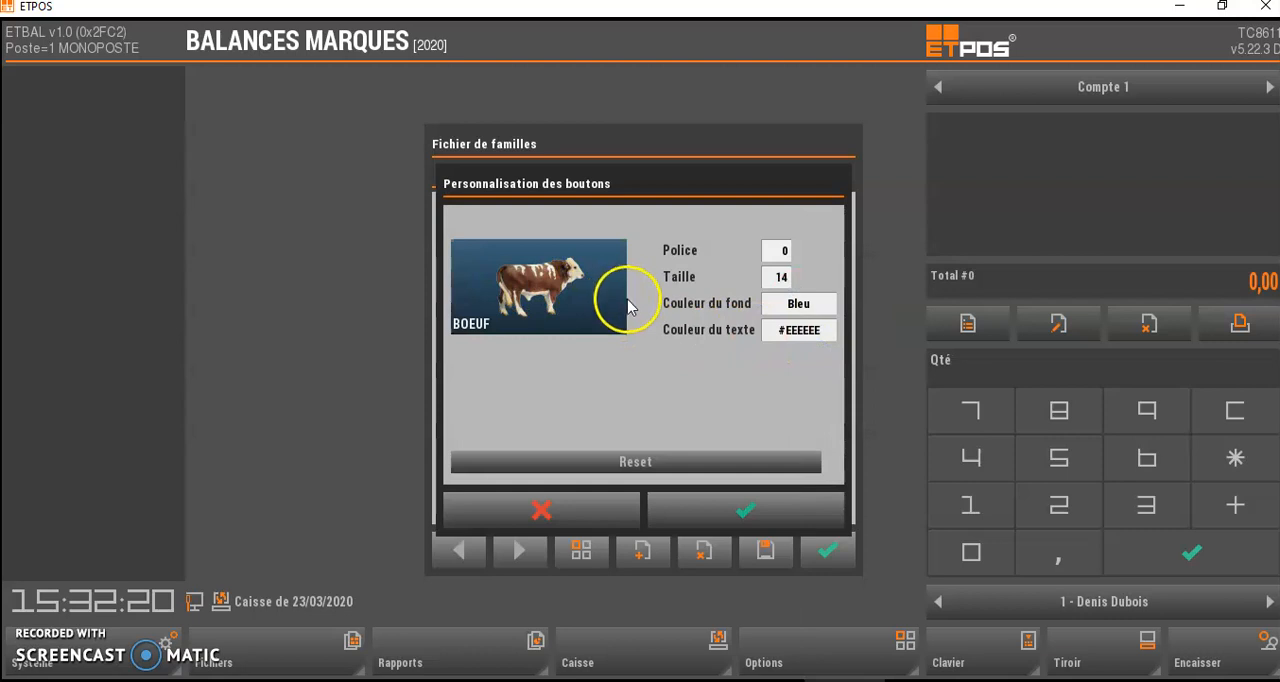
{"action": "left_click", "coordinate": [743, 510]}
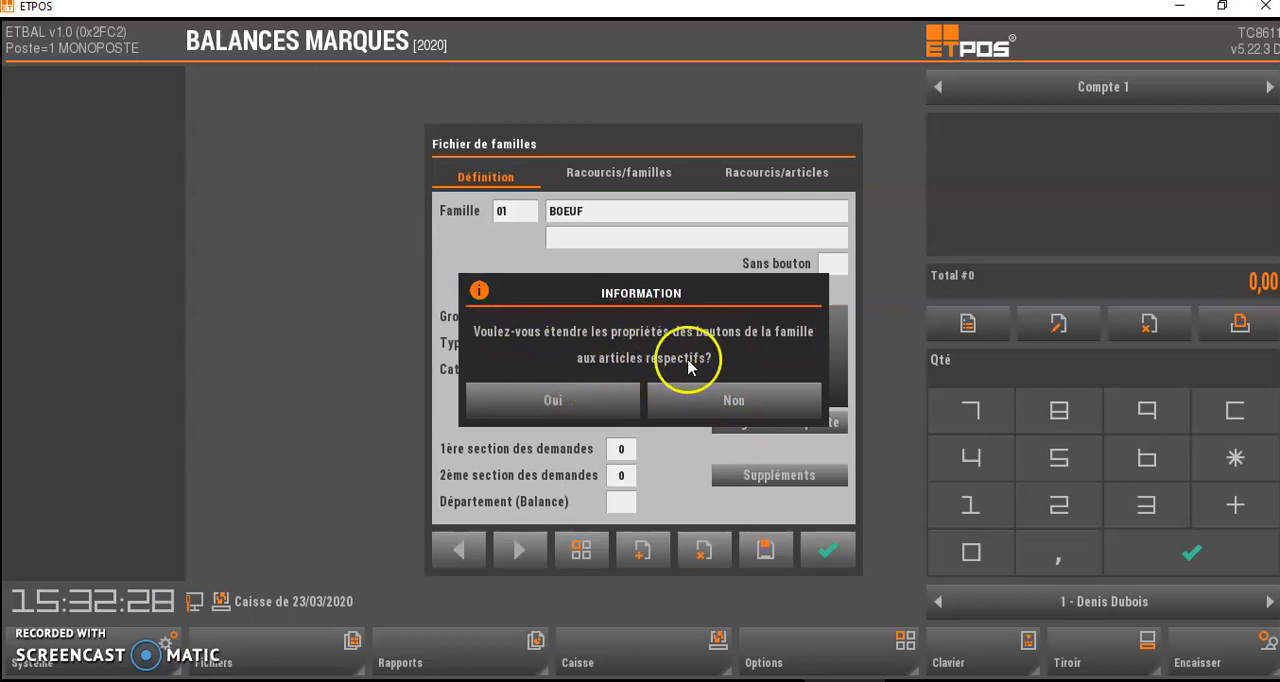
{"action": "left_click", "coordinate": [562, 404]}
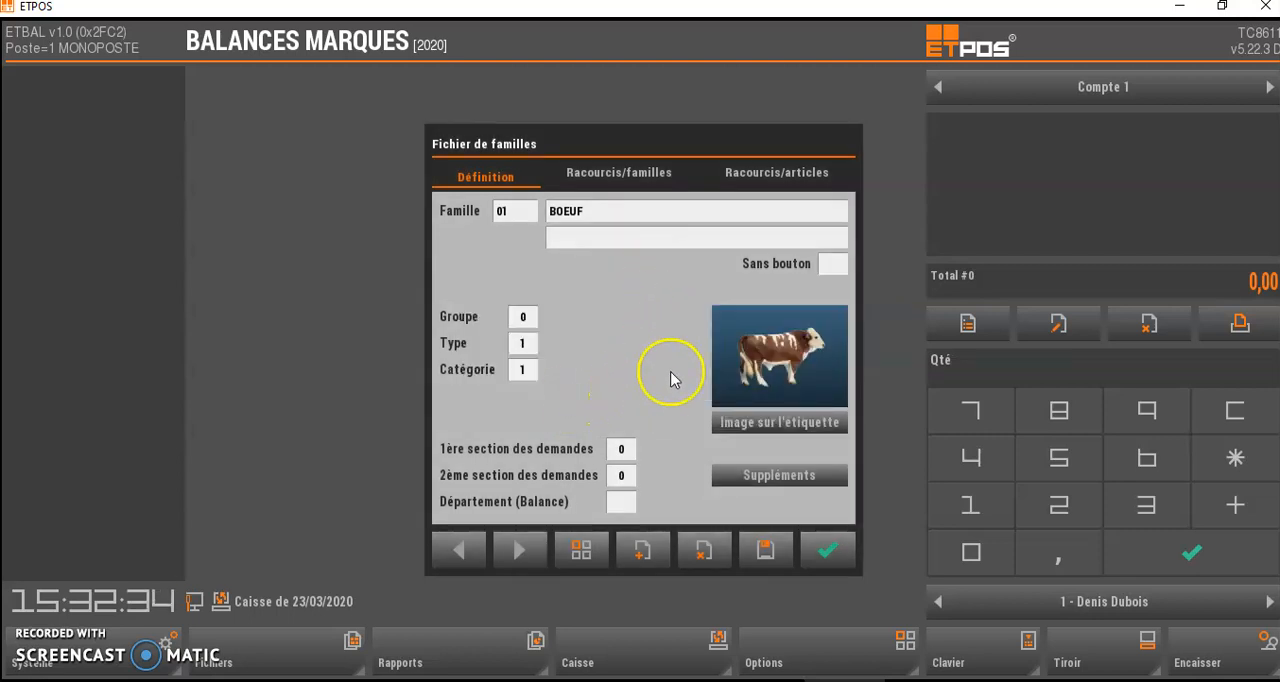
{"action": "left_click", "coordinate": [826, 549]}
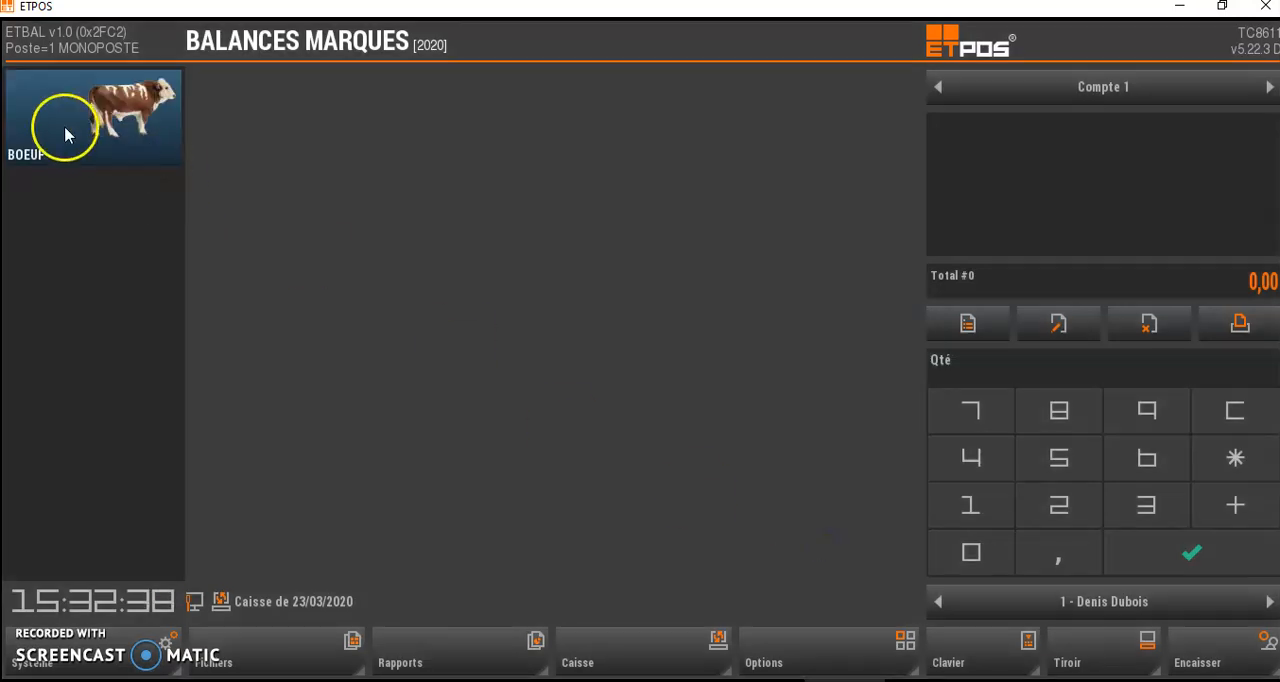
- Start article 01001 in the BOEUF family and name it STEACK
{"action": "left_click", "coordinate": [119, 113]}
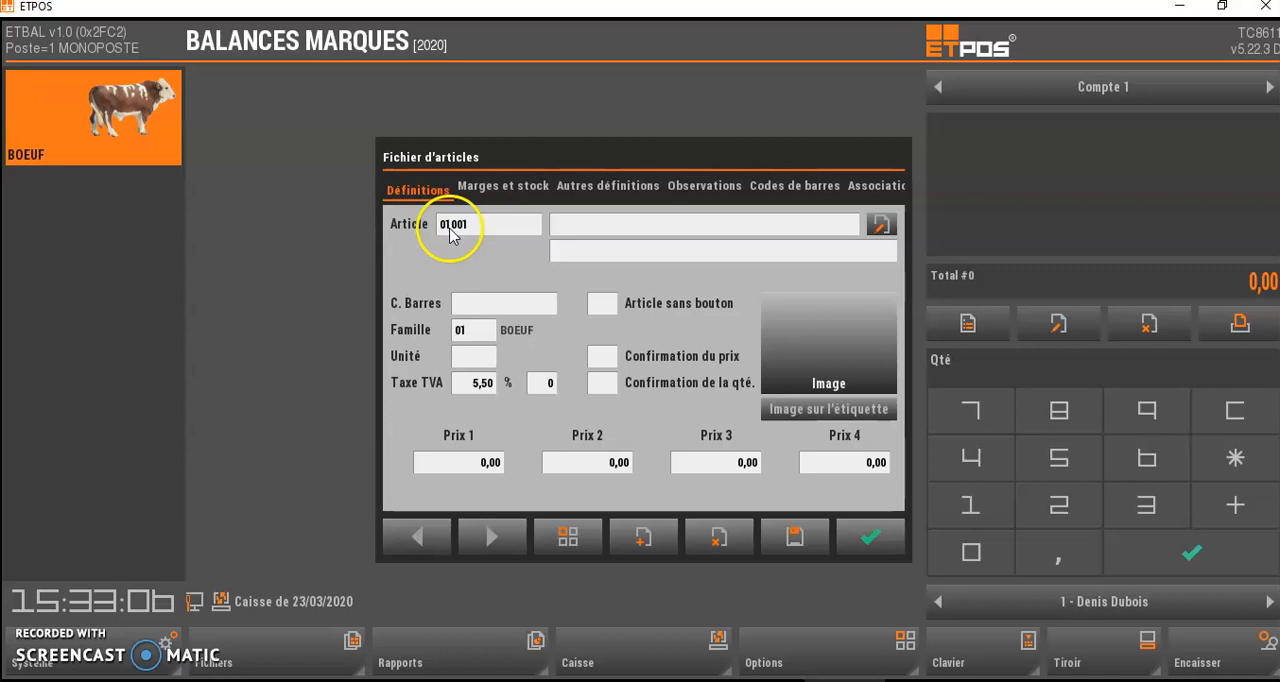
{"action": "left_click", "coordinate": [594, 226]}
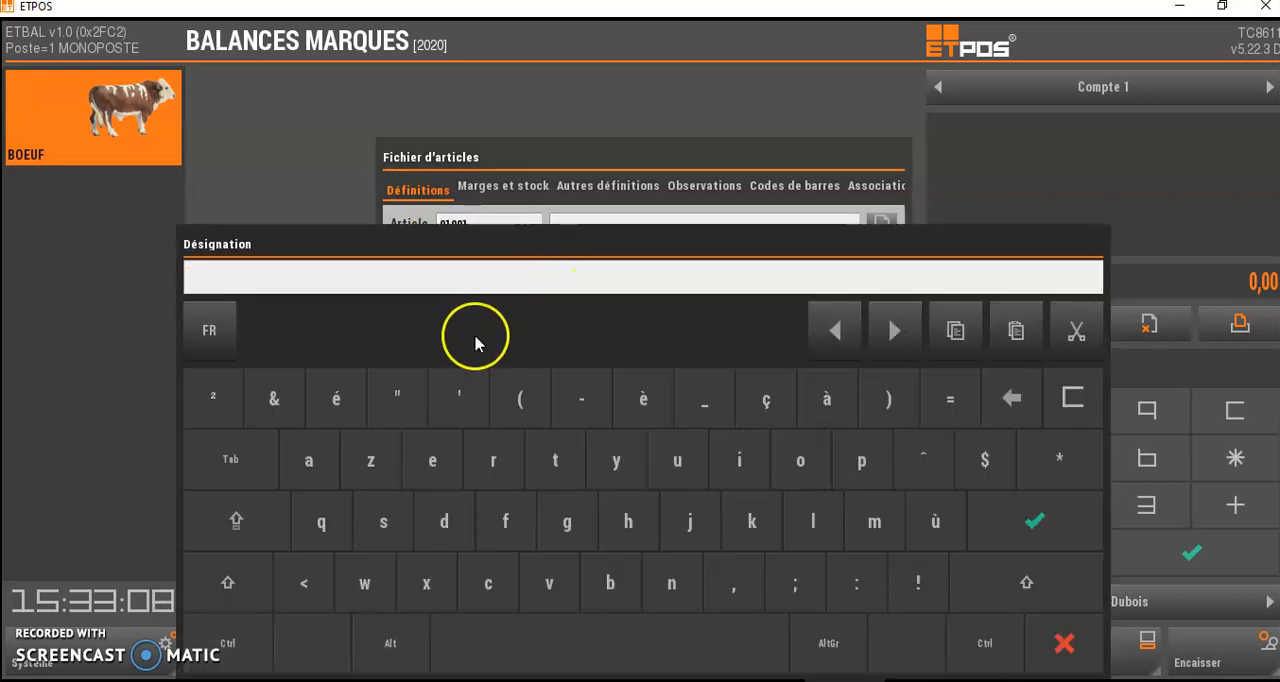
{"action": "type", "text": "STEACK"}
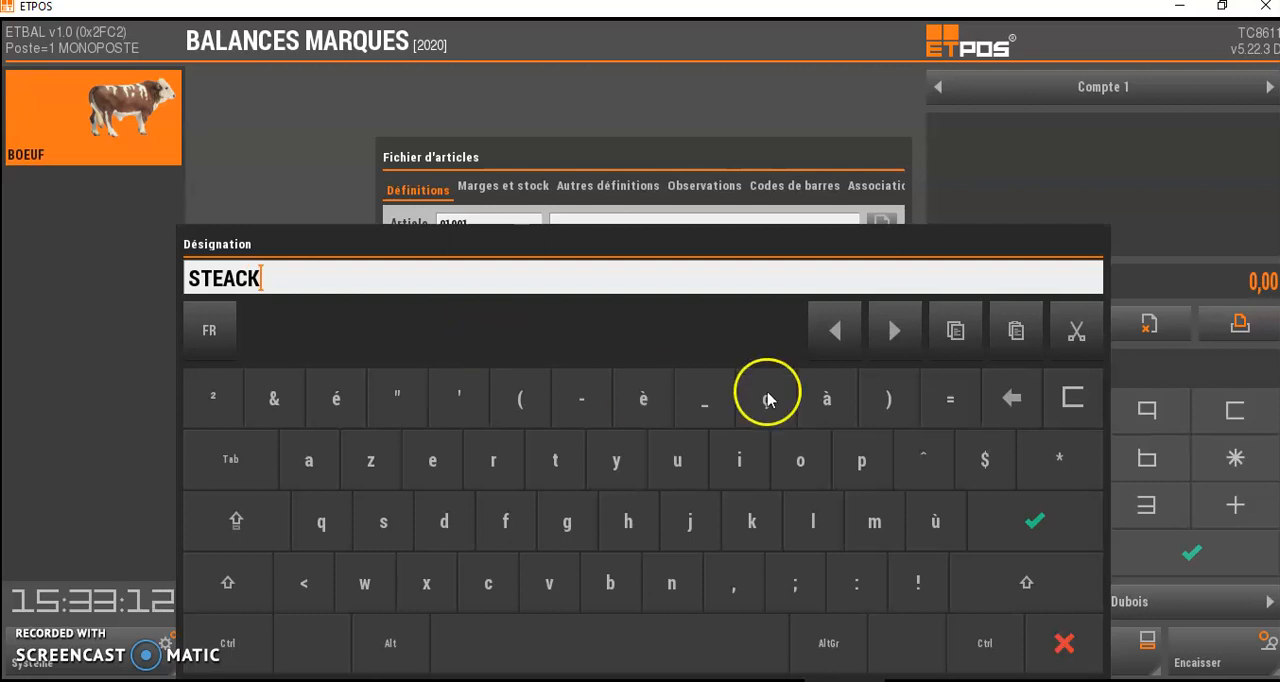
{"action": "left_click", "coordinate": [1035, 520]}
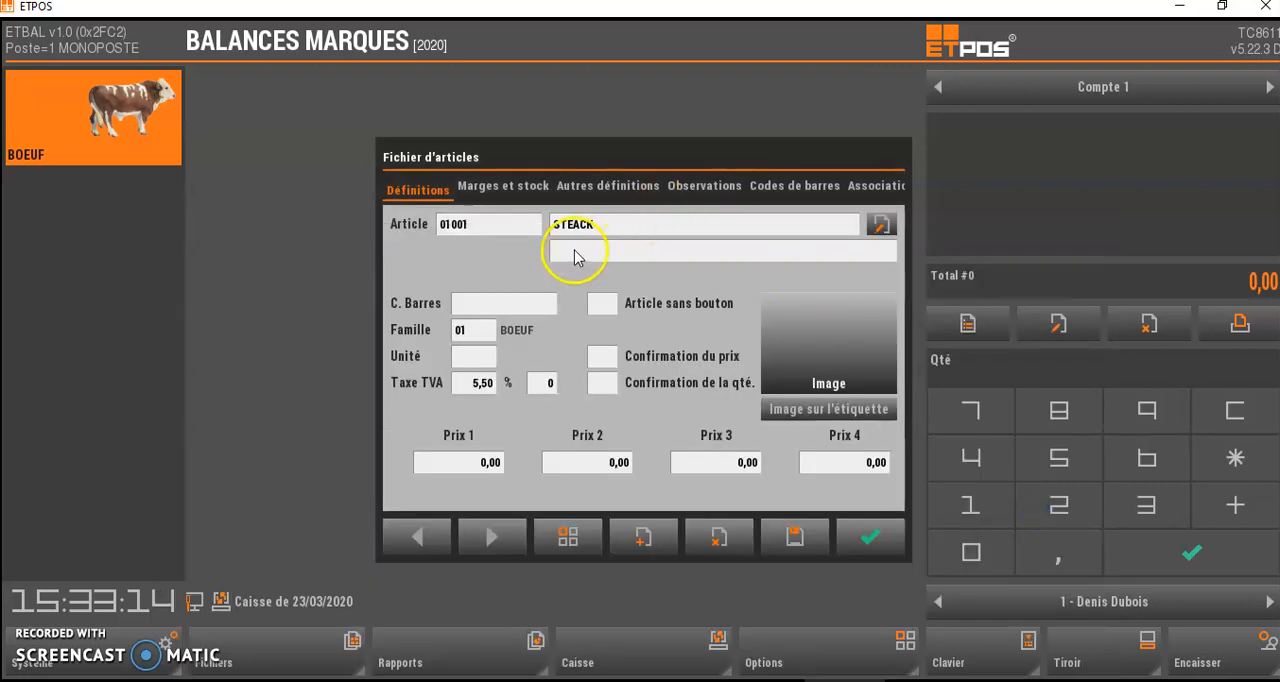
- Set the STEACK article's unit to kg and its Prix 1 to 10,00
{"action": "left_click", "coordinate": [476, 366]}
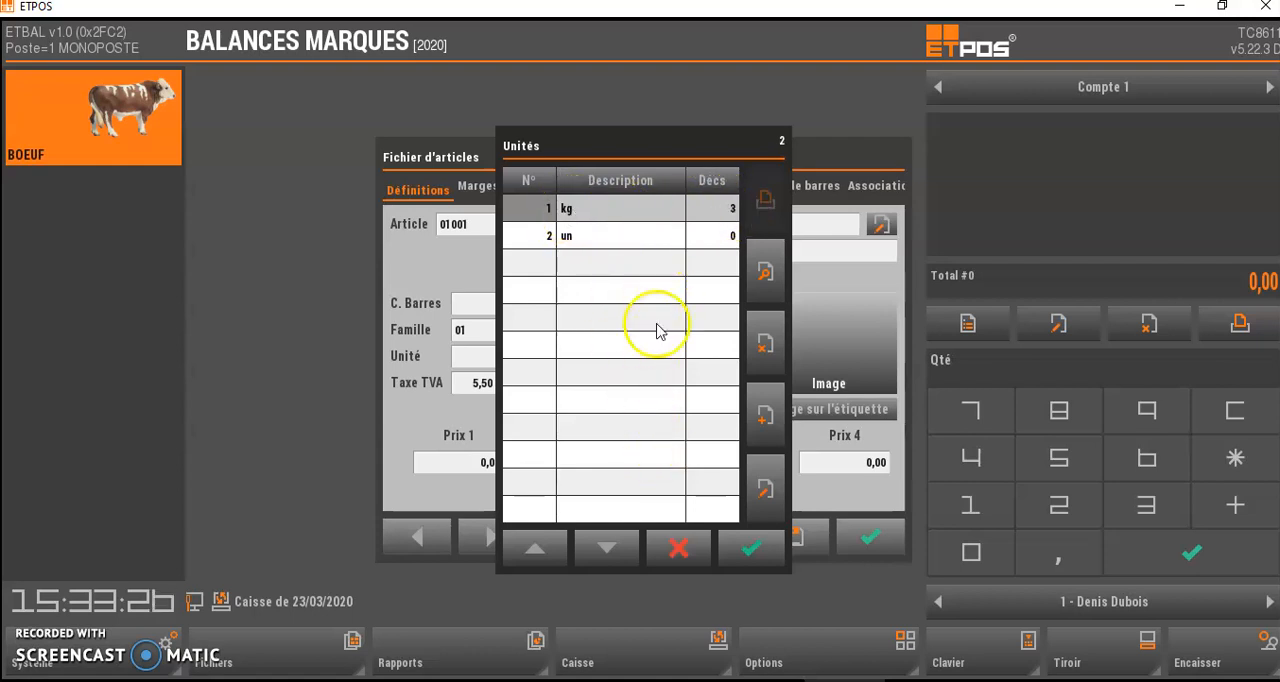
{"action": "left_click", "coordinate": [751, 548]}
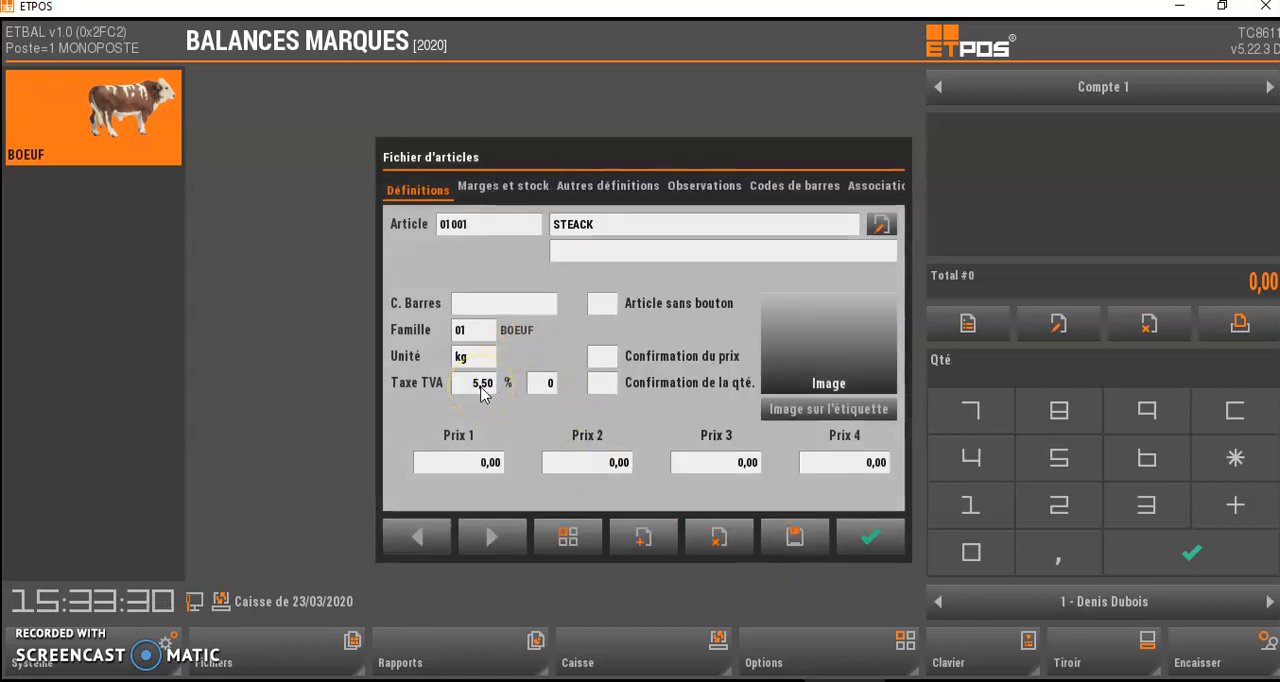
{"action": "left_click", "coordinate": [490, 396]}
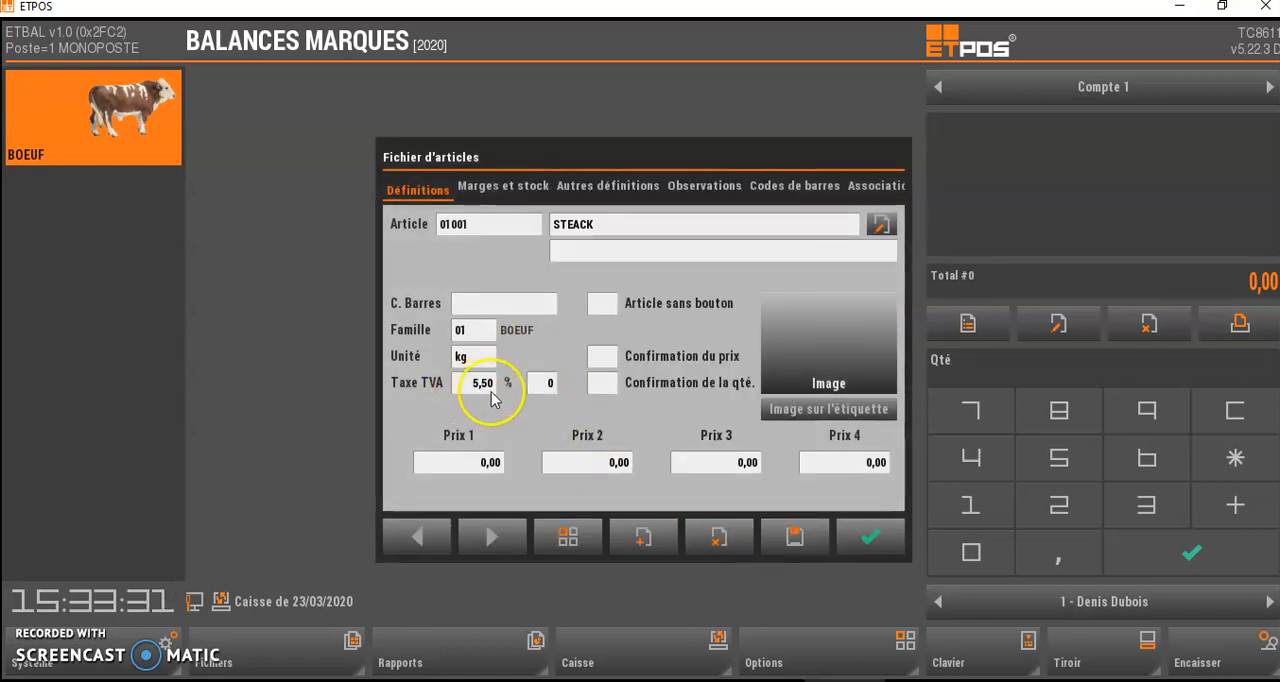
{"action": "left_click", "coordinate": [479, 470]}
{"action": "left_click", "coordinate": [534, 417]}
{"action": "left_click", "coordinate": [534, 491]}
{"action": "left_click", "coordinate": [714, 490]}
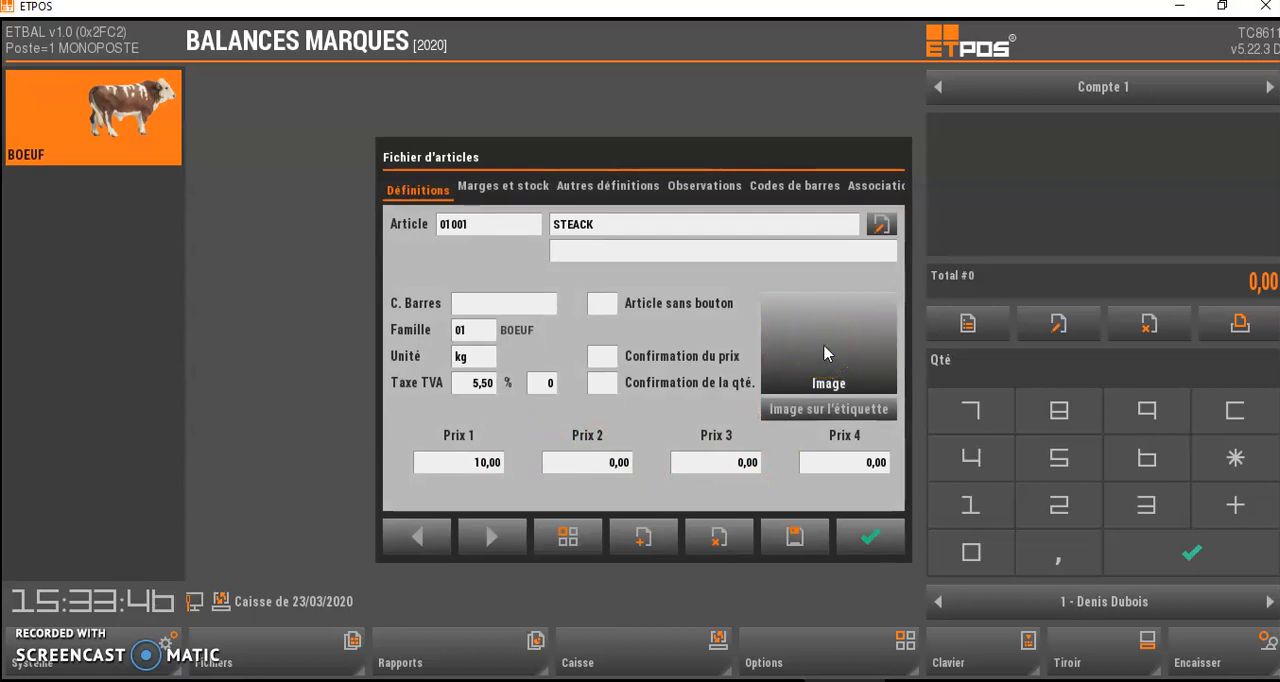
- Assign the red steak picture from the Boucherie image folder to the STEACK article's button
{"action": "left_click", "coordinate": [824, 353]}
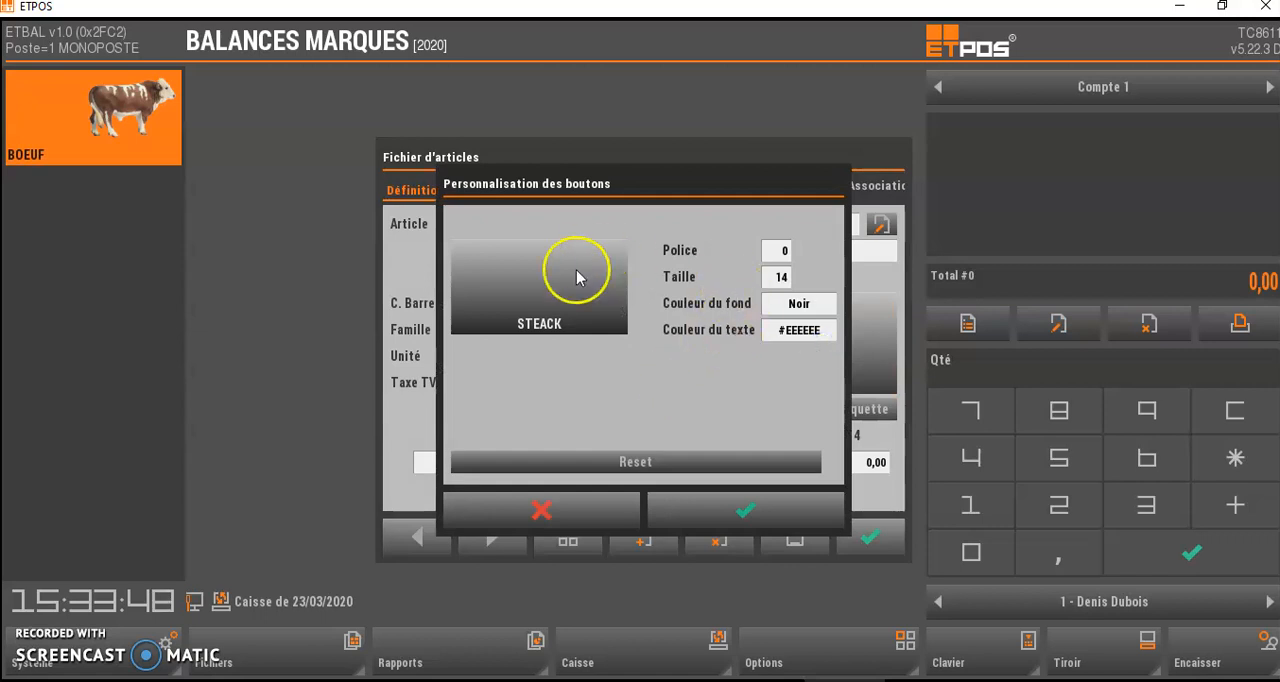
{"action": "left_click", "coordinate": [545, 302]}
{"action": "double_click", "coordinate": [480, 170]}
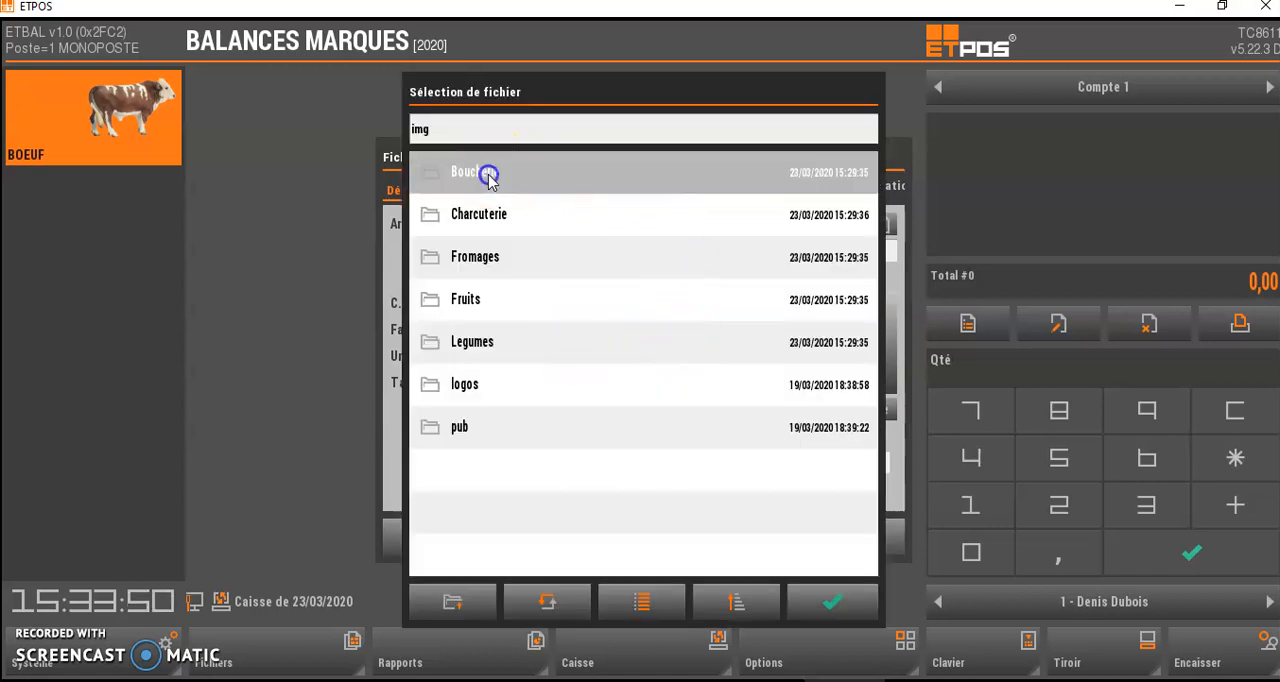
{"action": "left_click", "coordinate": [651, 604]}
{"action": "left_click_drag", "start_coordinate": [677, 514], "coordinate": [632, 243]}
{"action": "left_click", "coordinate": [585, 360]}
{"action": "left_click", "coordinate": [830, 618]}
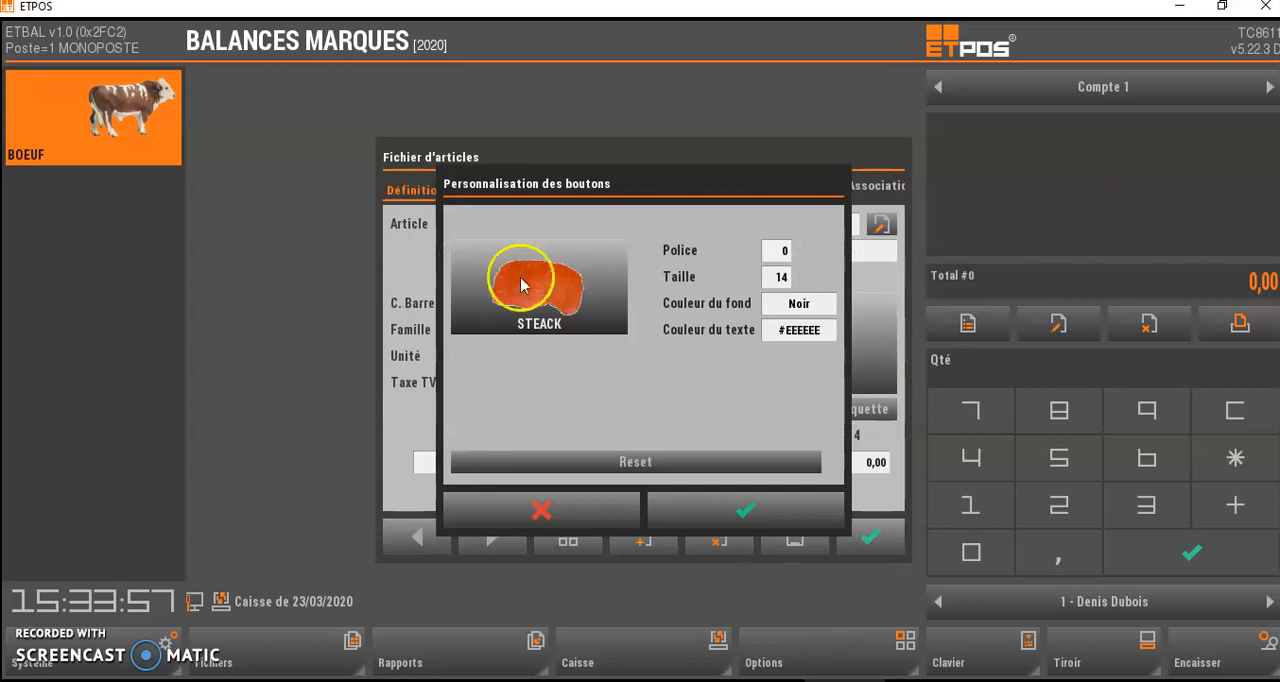
{"action": "left_click", "coordinate": [786, 515]}
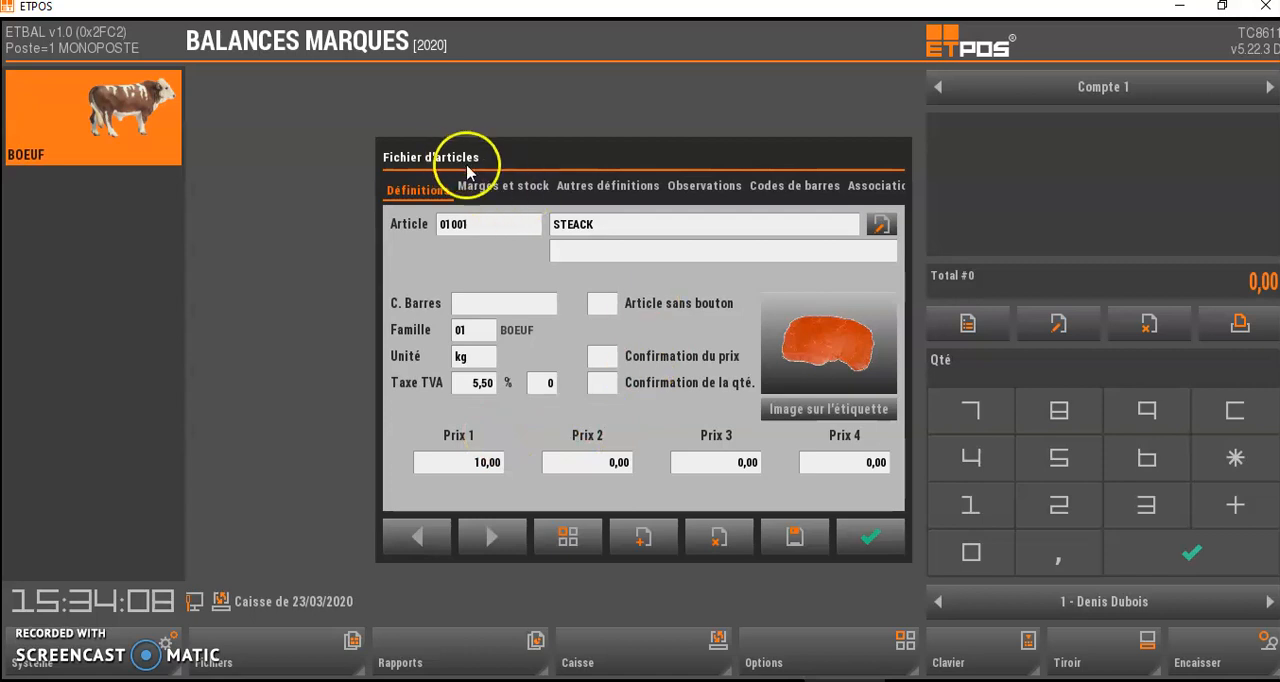
- Review the STEACK article's margin and stock, observations and other definition settings
{"action": "left_click_drag", "start_coordinate": [857, 177], "coordinate": [801, 191]}
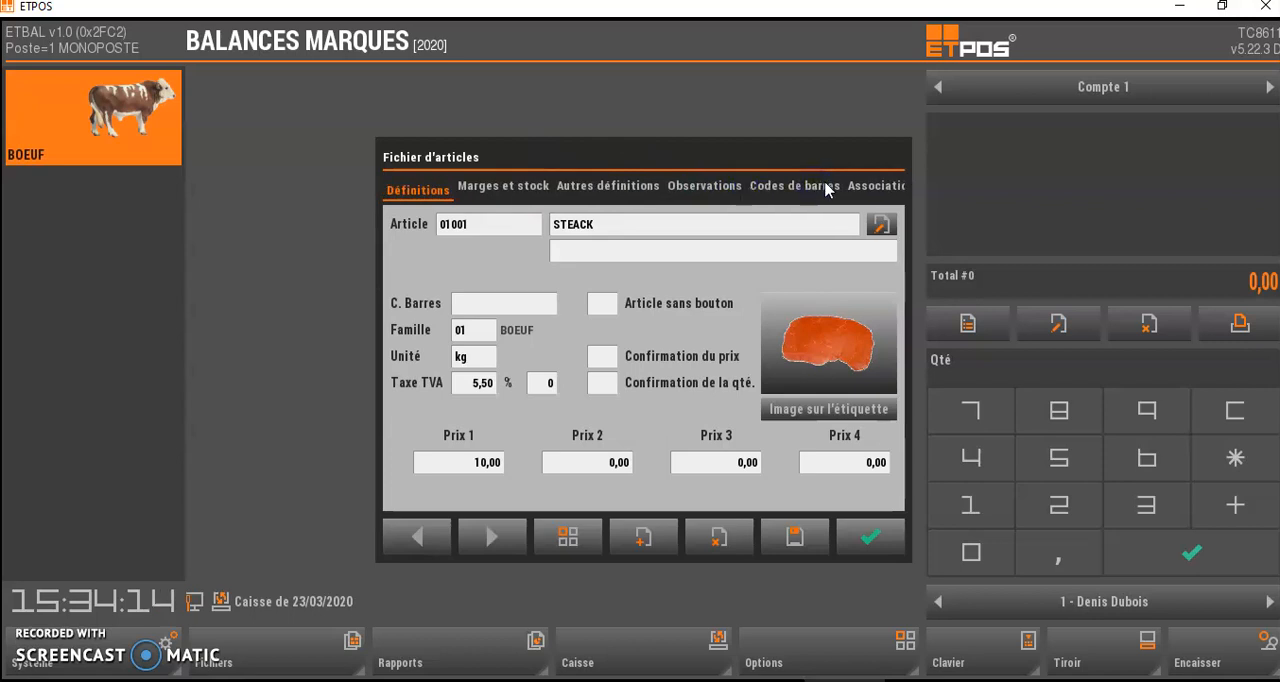
{"action": "left_click", "coordinate": [816, 189]}
{"action": "left_click", "coordinate": [512, 187]}
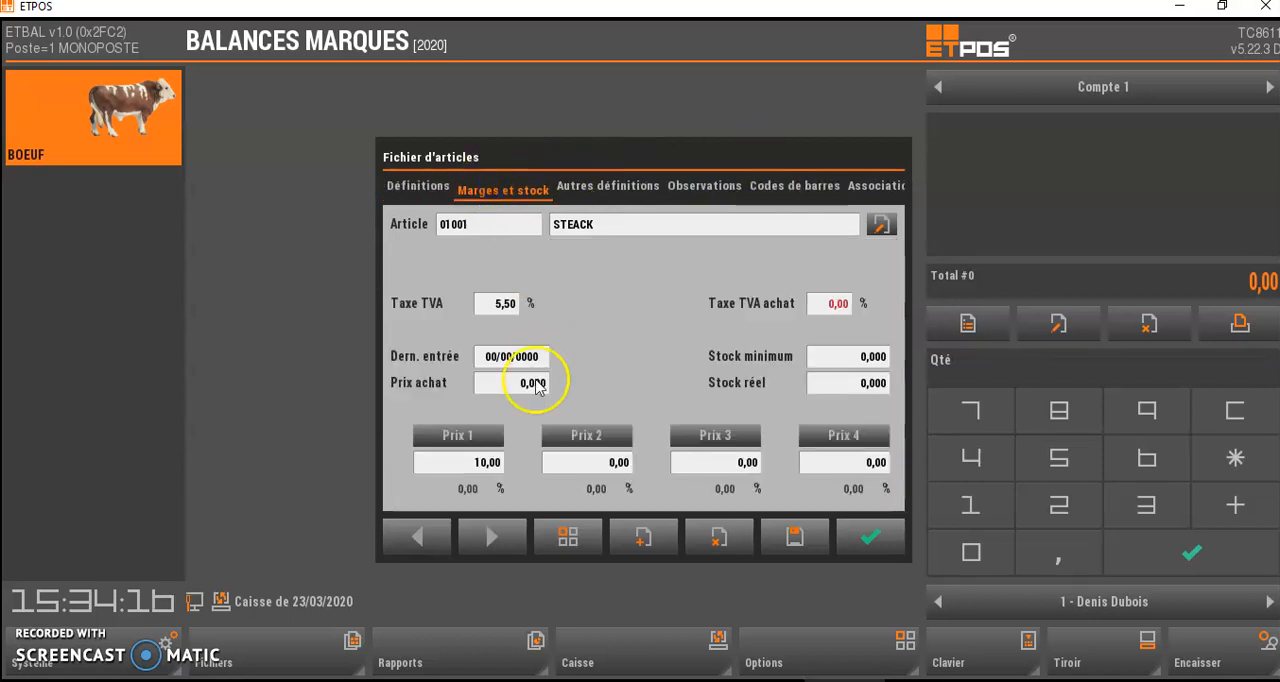
{"action": "left_click", "coordinate": [613, 190]}
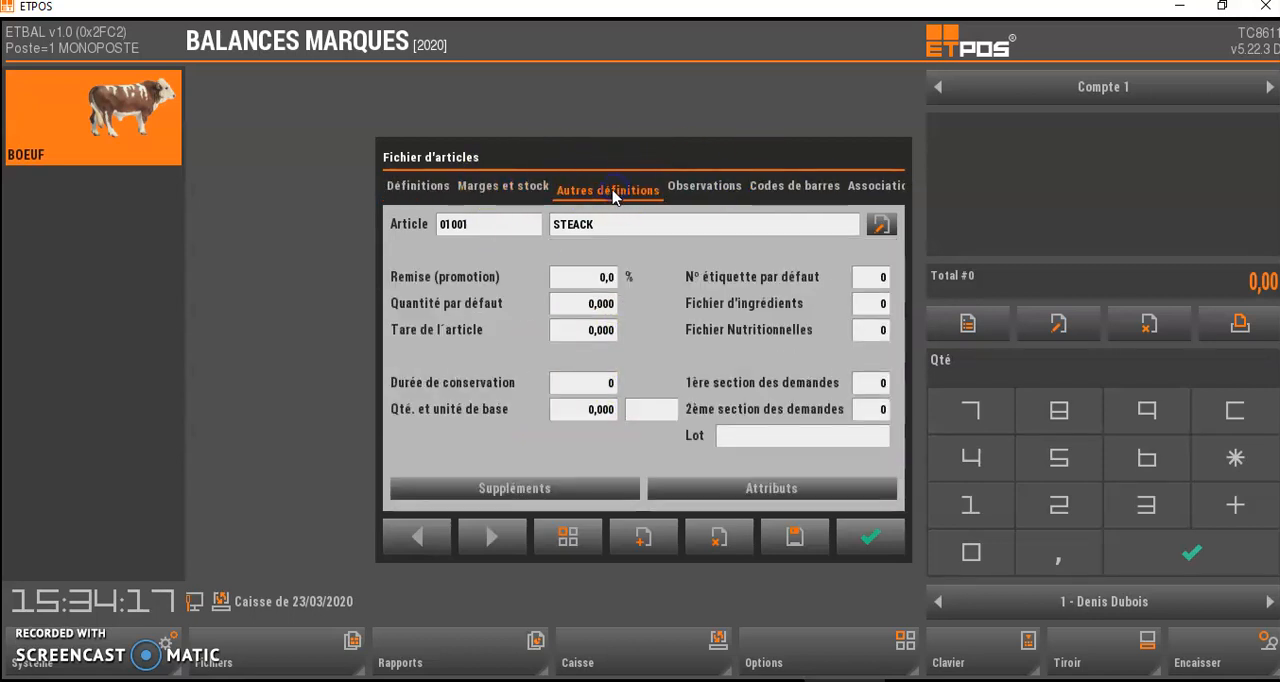
{"action": "left_click", "coordinate": [705, 188]}
{"action": "left_click", "coordinate": [608, 189]}
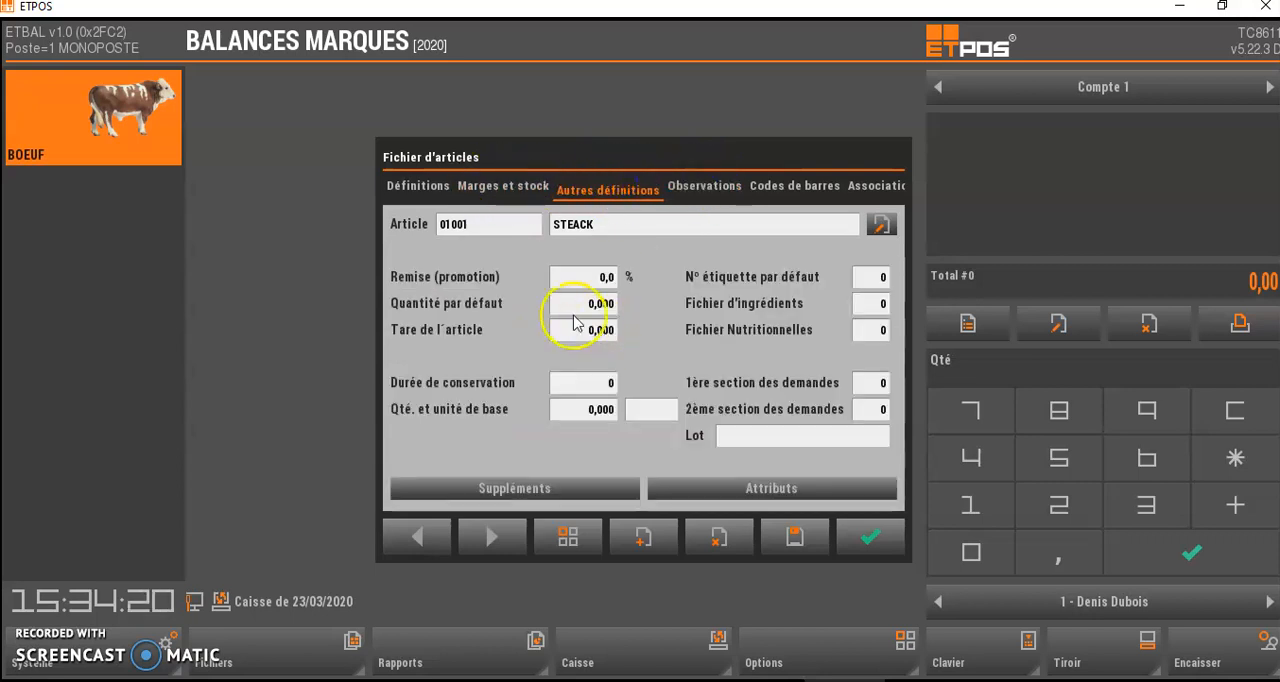
- Return to the STEACK article's main definitions, save the article and close its record
{"action": "left_click", "coordinate": [428, 188]}
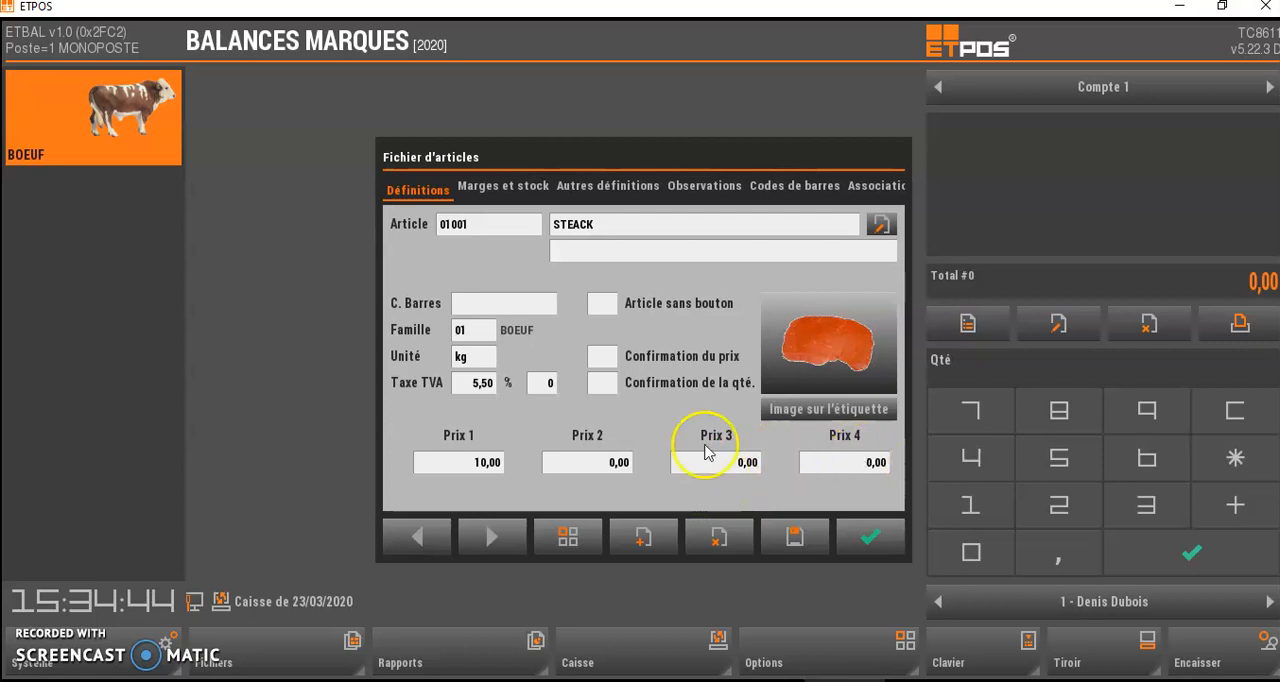
{"action": "left_click", "coordinate": [798, 538]}
{"action": "left_click", "coordinate": [866, 540]}
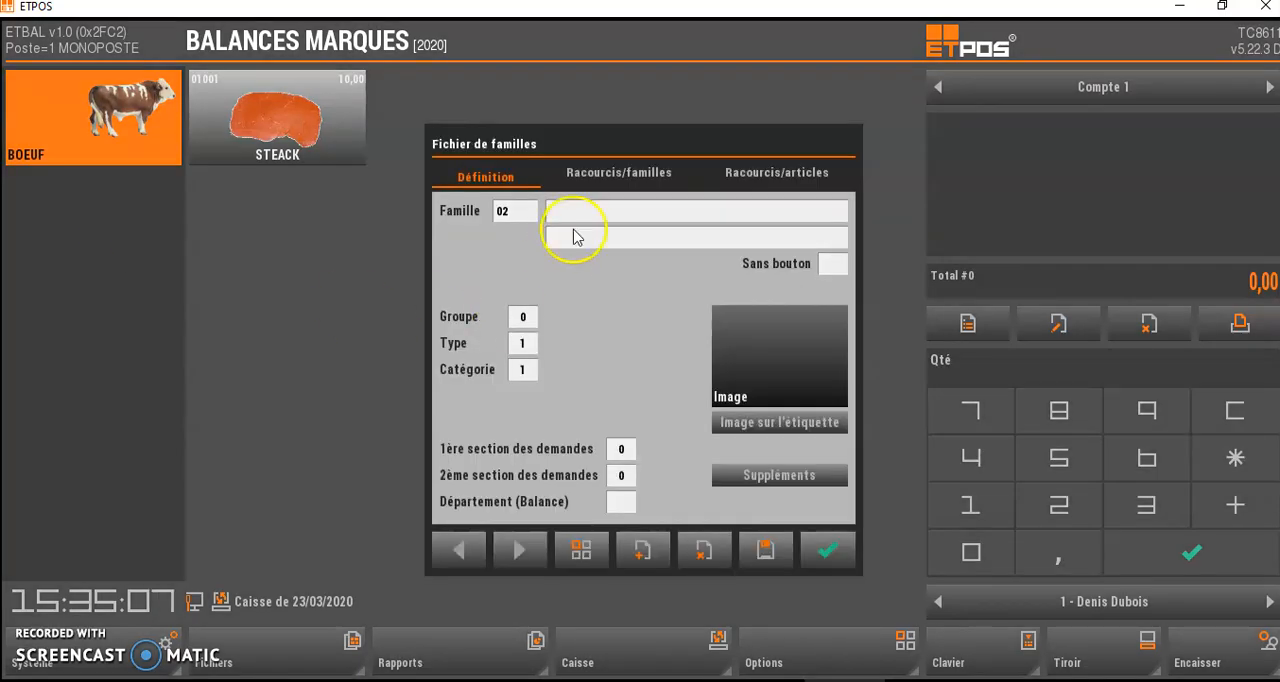
- Start family 02 in the family file and name it FRUITS
{"action": "left_click", "coordinate": [570, 232]}
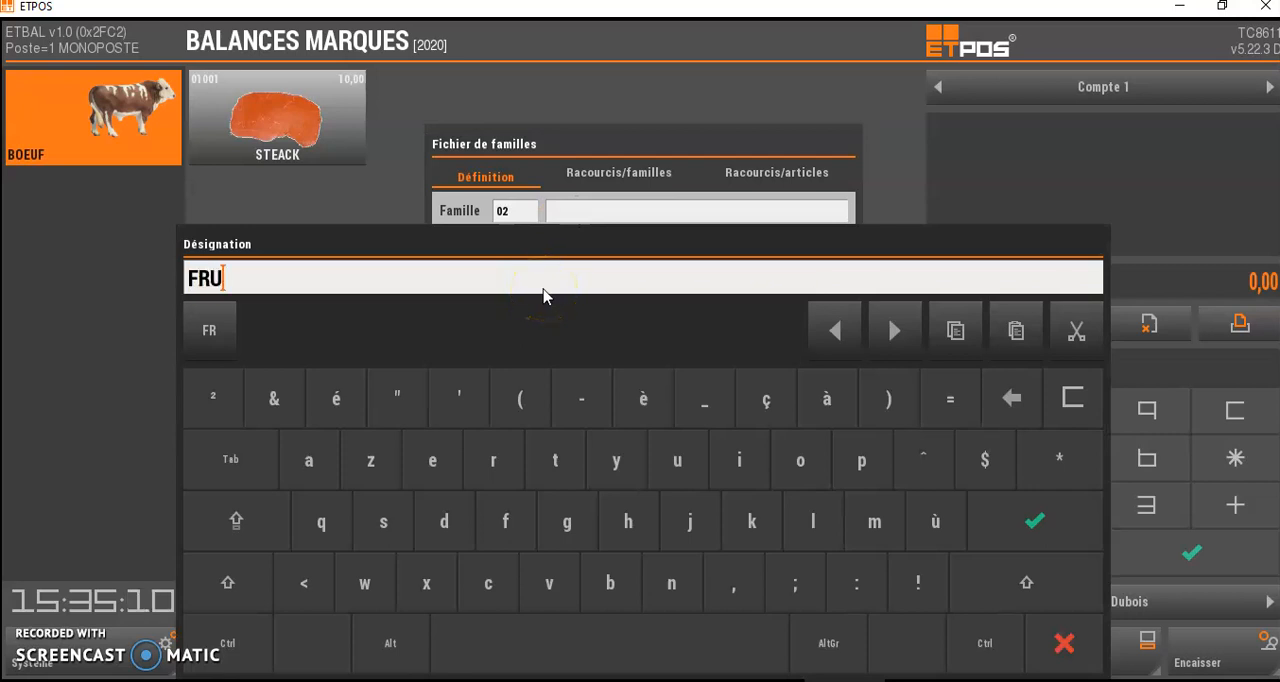
{"action": "type", "text": "FRUITS"}
{"action": "key", "text": "Return"}
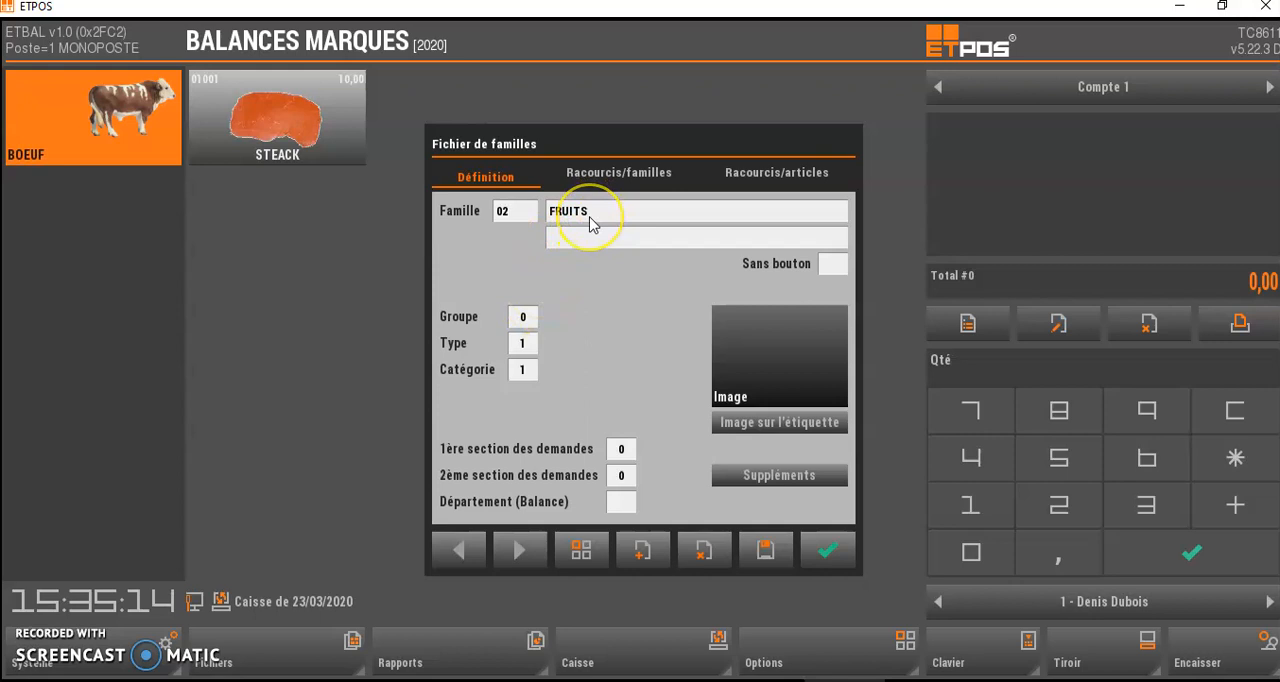
- Save the FRUITS family and close its record so its button is added to the sales screen
{"action": "left_click", "coordinate": [764, 549]}
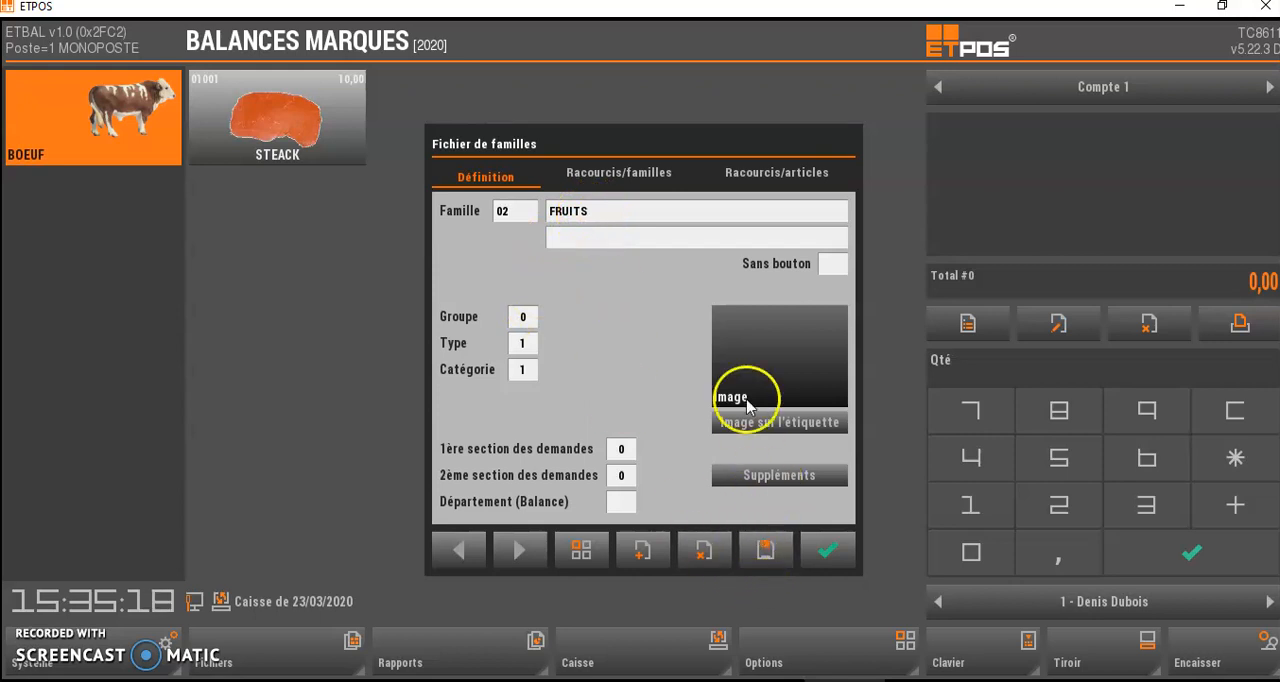
{"action": "left_click", "coordinate": [765, 362]}
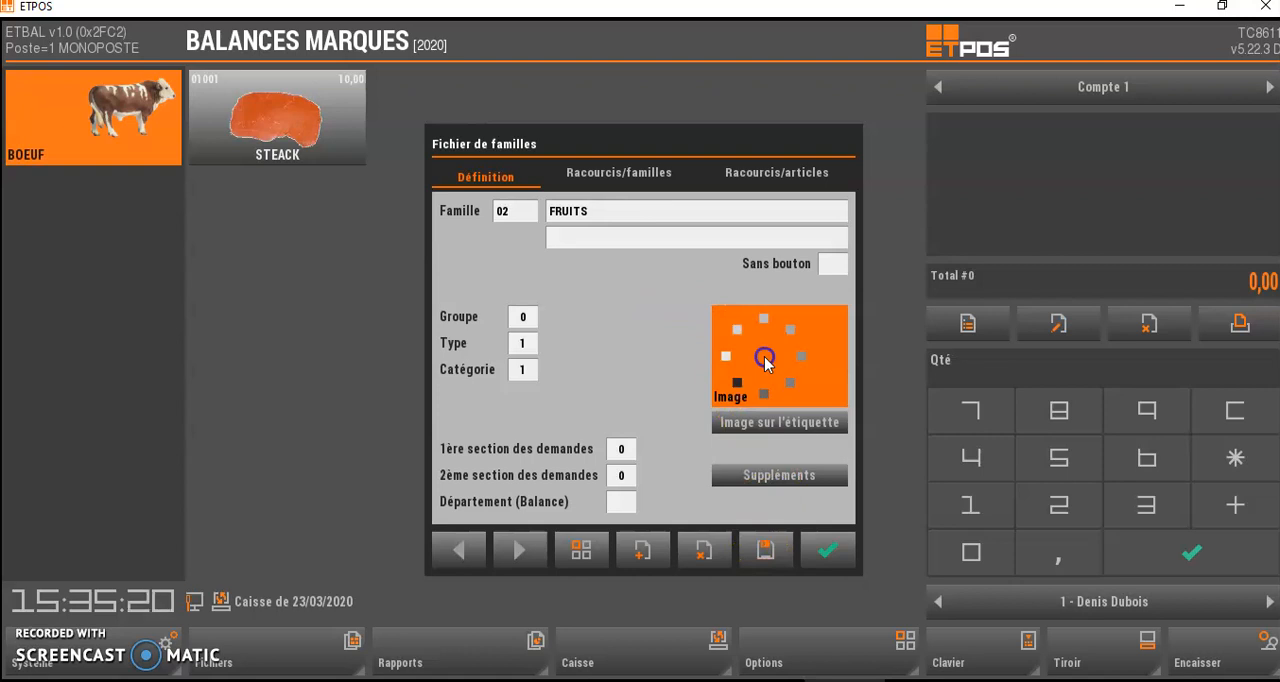
{"action": "left_click", "coordinate": [760, 362]}
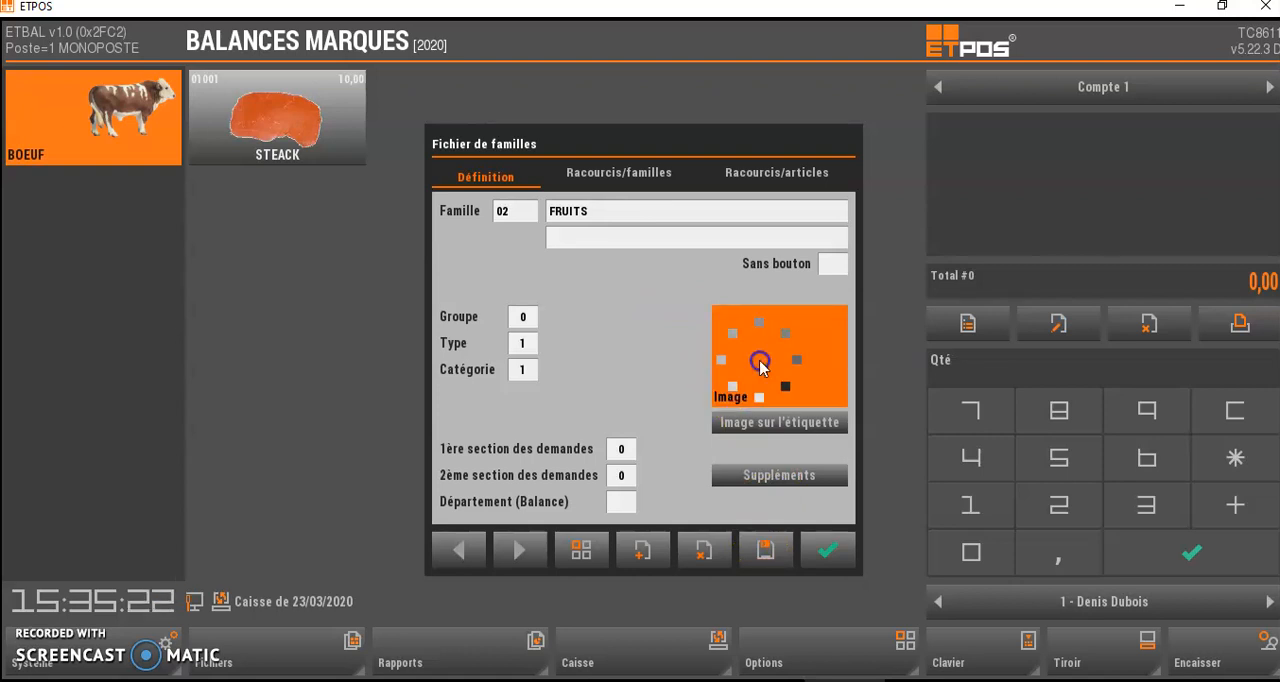
{"action": "left_click", "coordinate": [788, 382]}
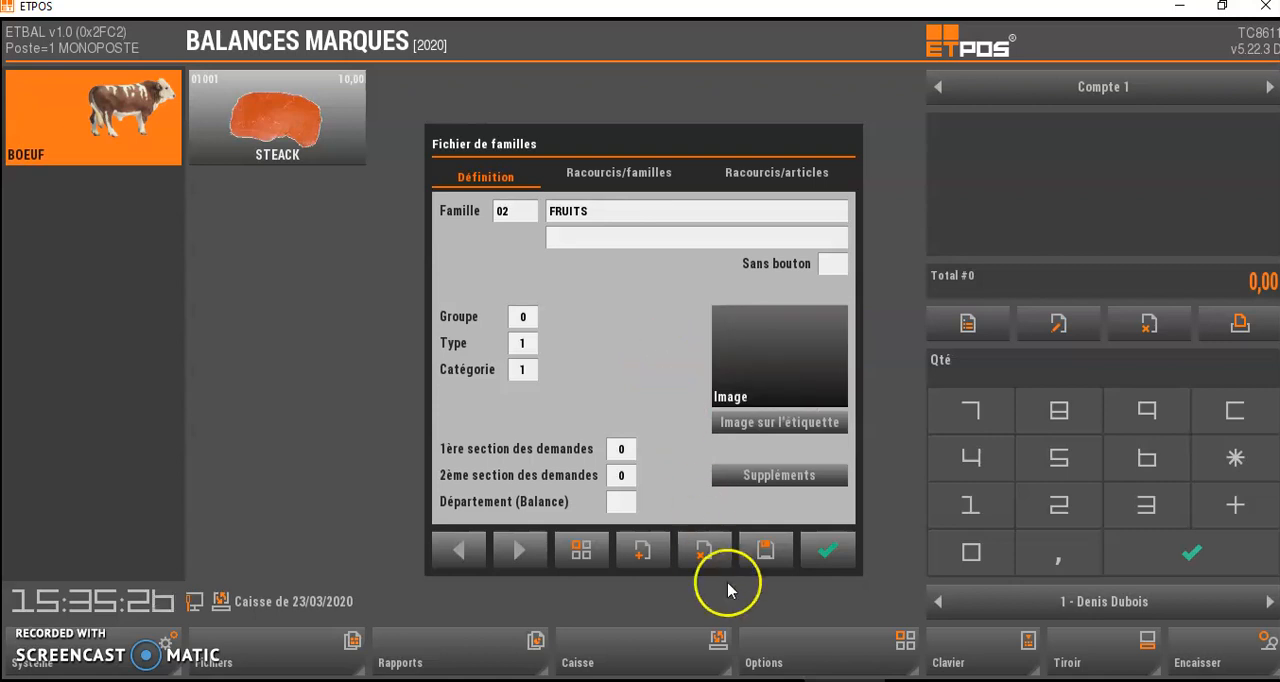
{"action": "left_click", "coordinate": [822, 551]}
- Reopen the FRUITS family and choose fru-01.png from the Fruits image folder as its button picture
{"action": "left_click", "coordinate": [110, 234]}
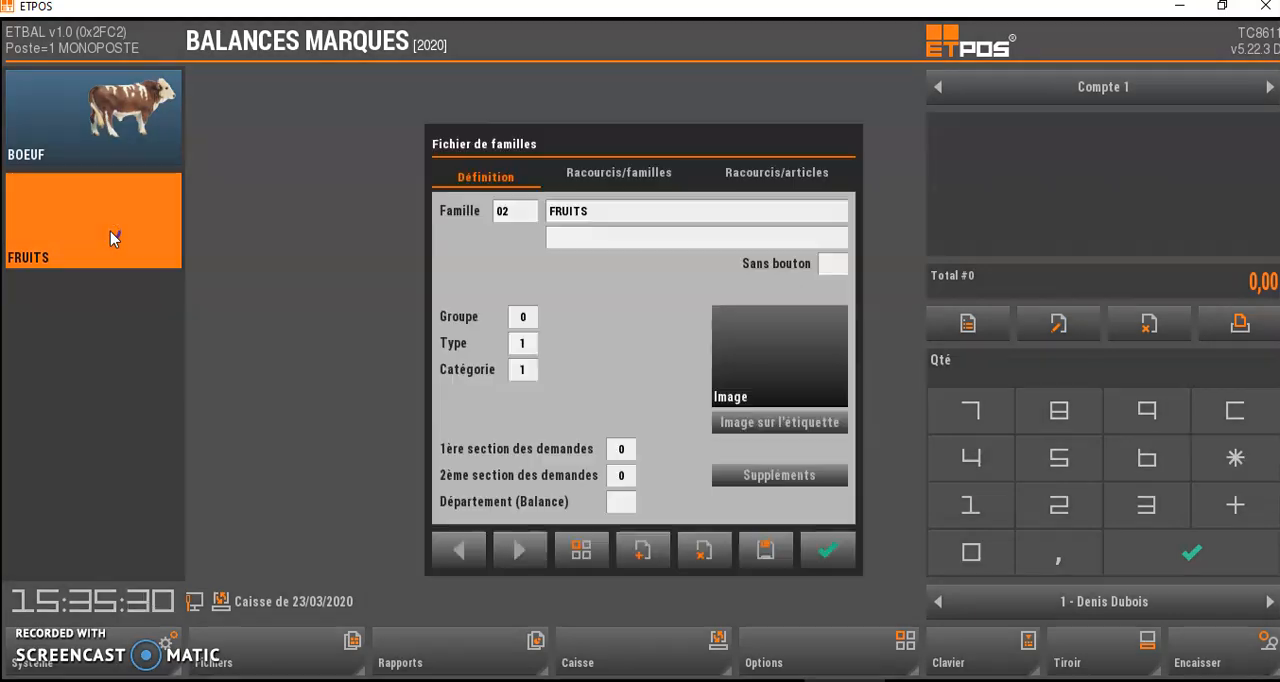
{"action": "left_click", "coordinate": [798, 345]}
{"action": "left_click", "coordinate": [529, 283]}
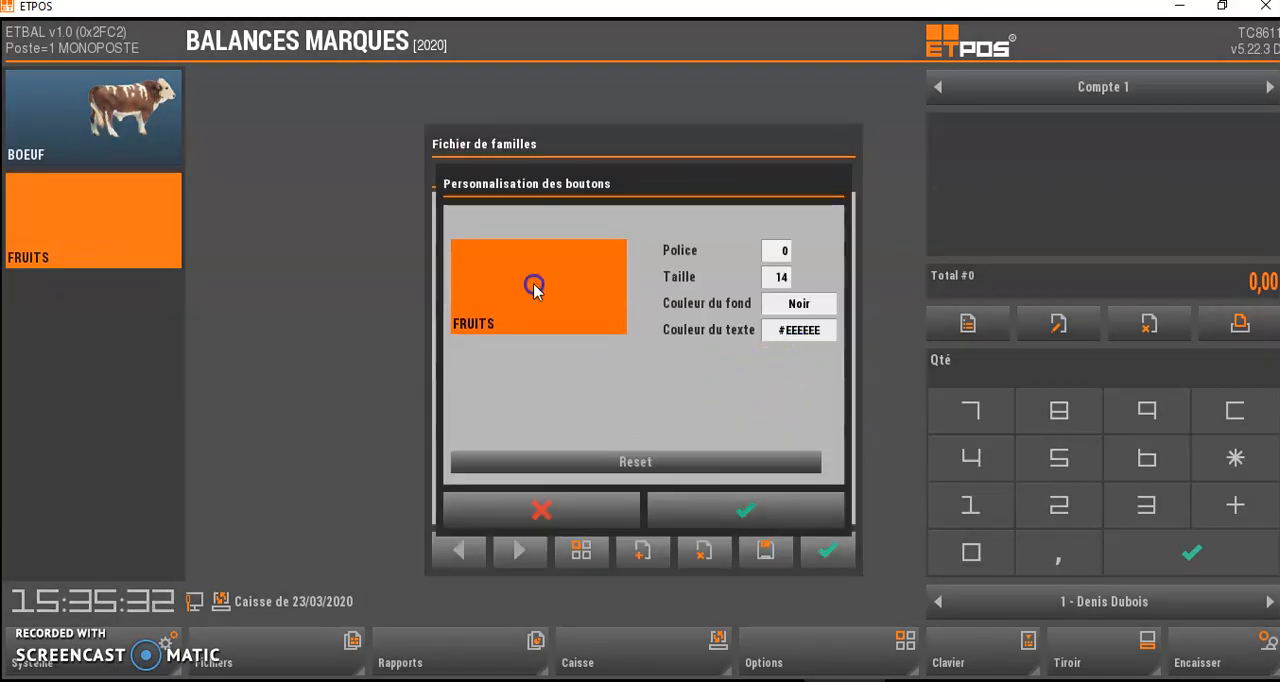
{"action": "left_click", "coordinate": [471, 298]}
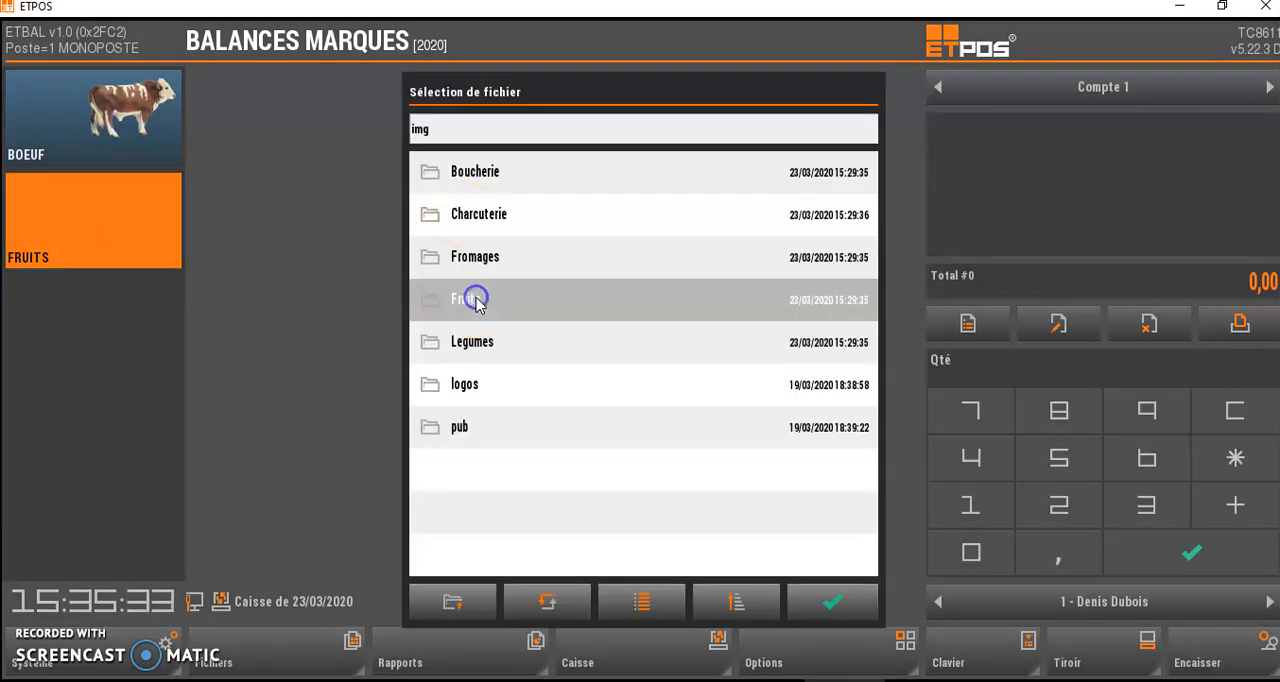
{"action": "left_click", "coordinate": [646, 603]}
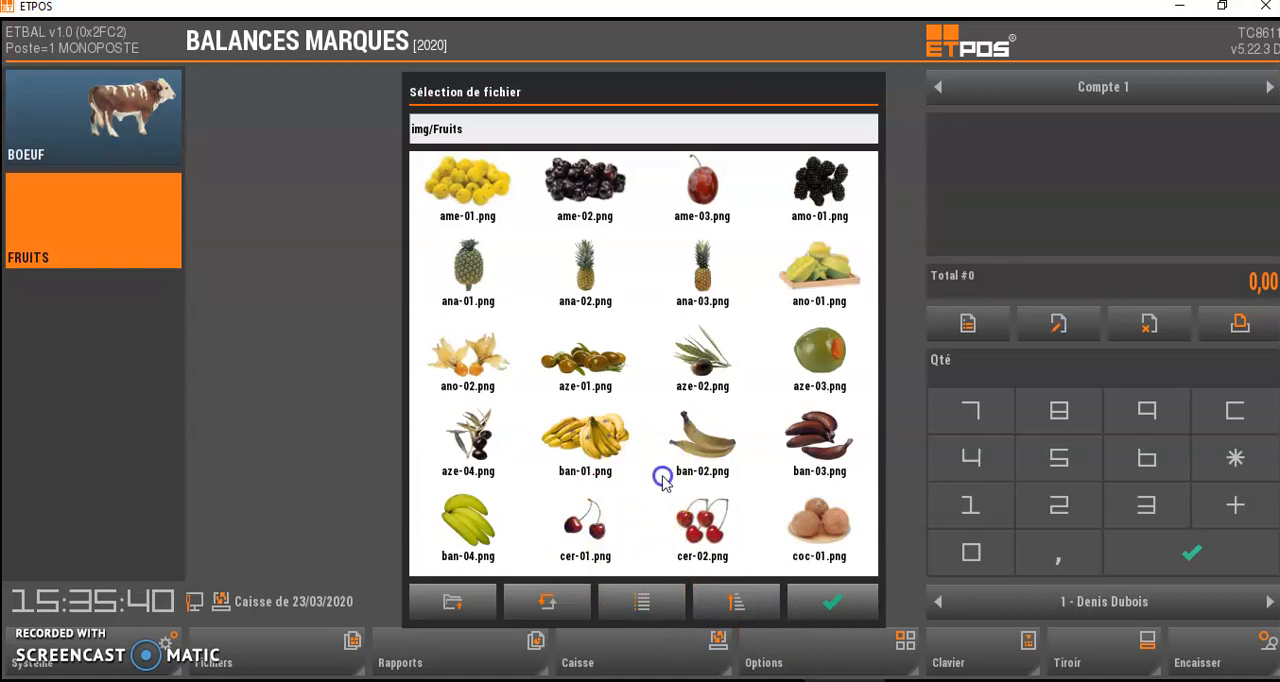
{"action": "scroll", "coordinate": [662, 479], "scroll_direction": "down", "scroll_amount": 5}
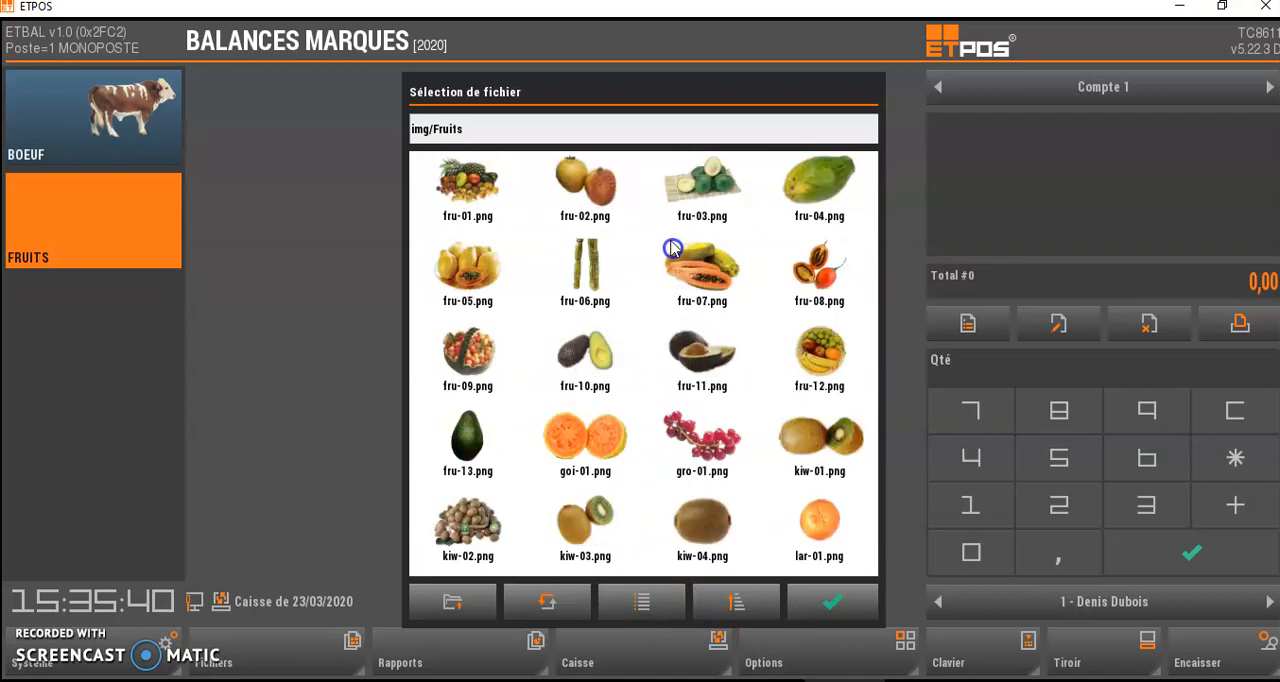
{"action": "left_click", "coordinate": [478, 178]}
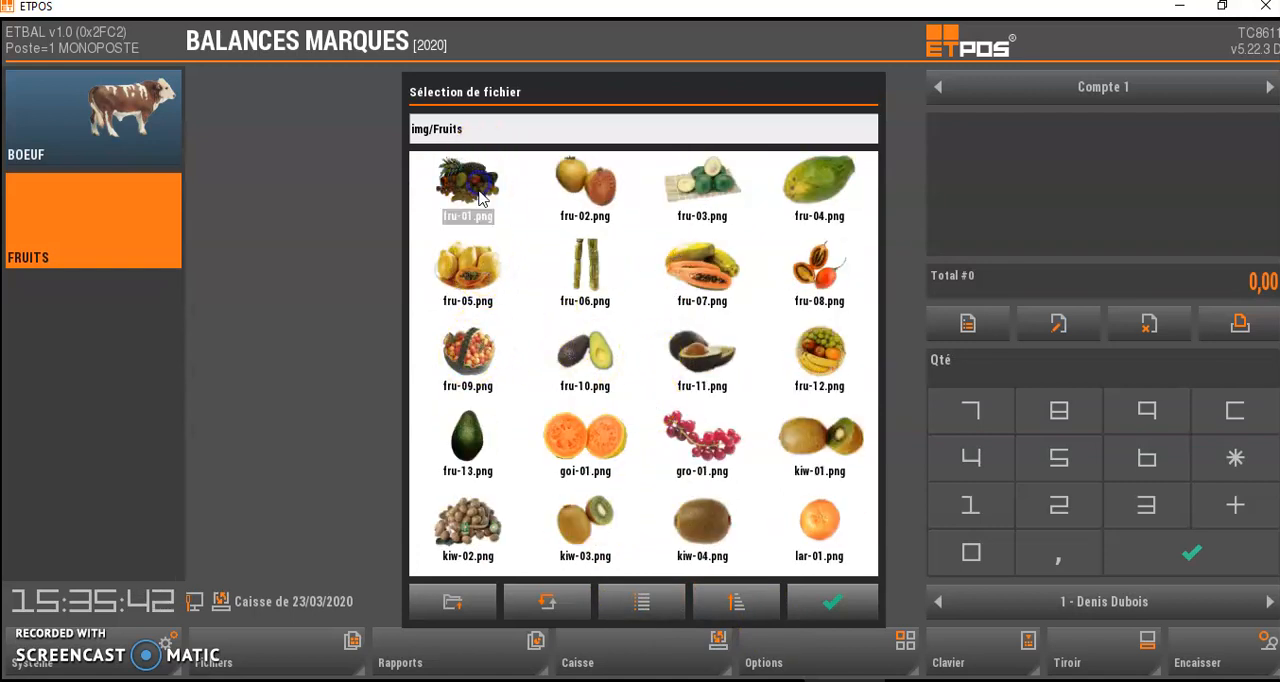
{"action": "left_click", "coordinate": [833, 603]}
- Confirm the FRUITS button design, extend its properties to the family's articles, then save and close the family
{"action": "left_click", "coordinate": [738, 508]}
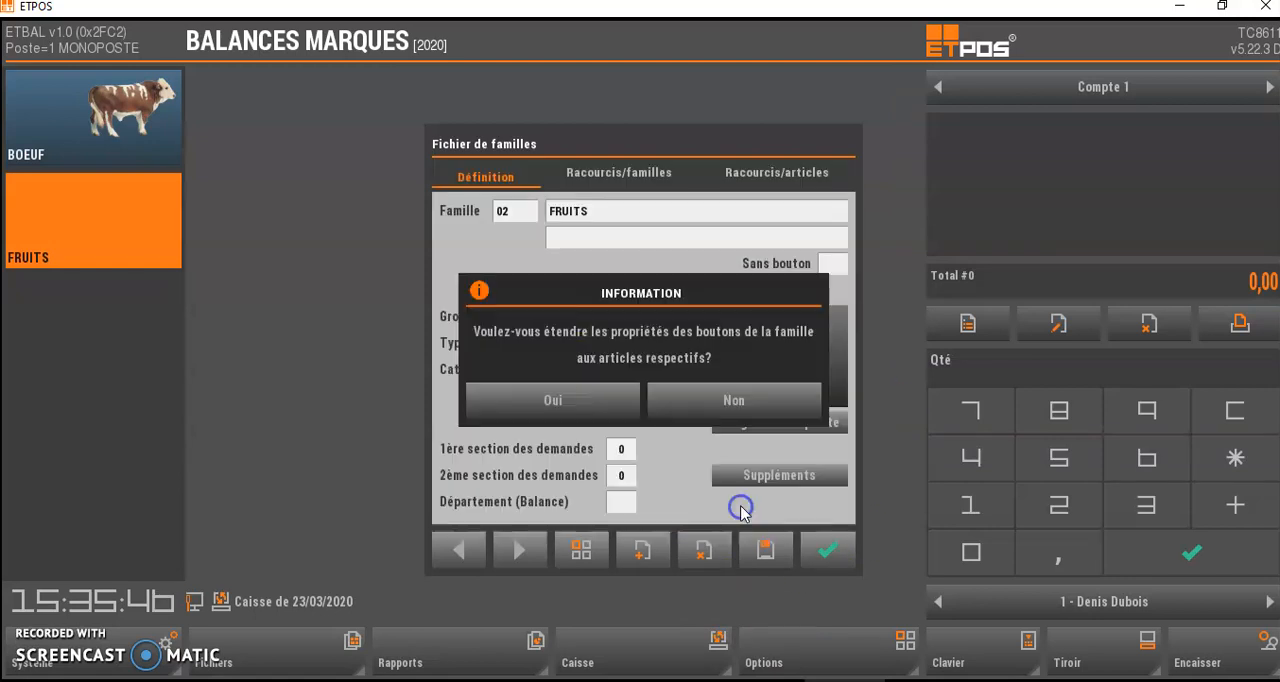
{"action": "left_click", "coordinate": [591, 402]}
{"action": "left_click", "coordinate": [778, 552]}
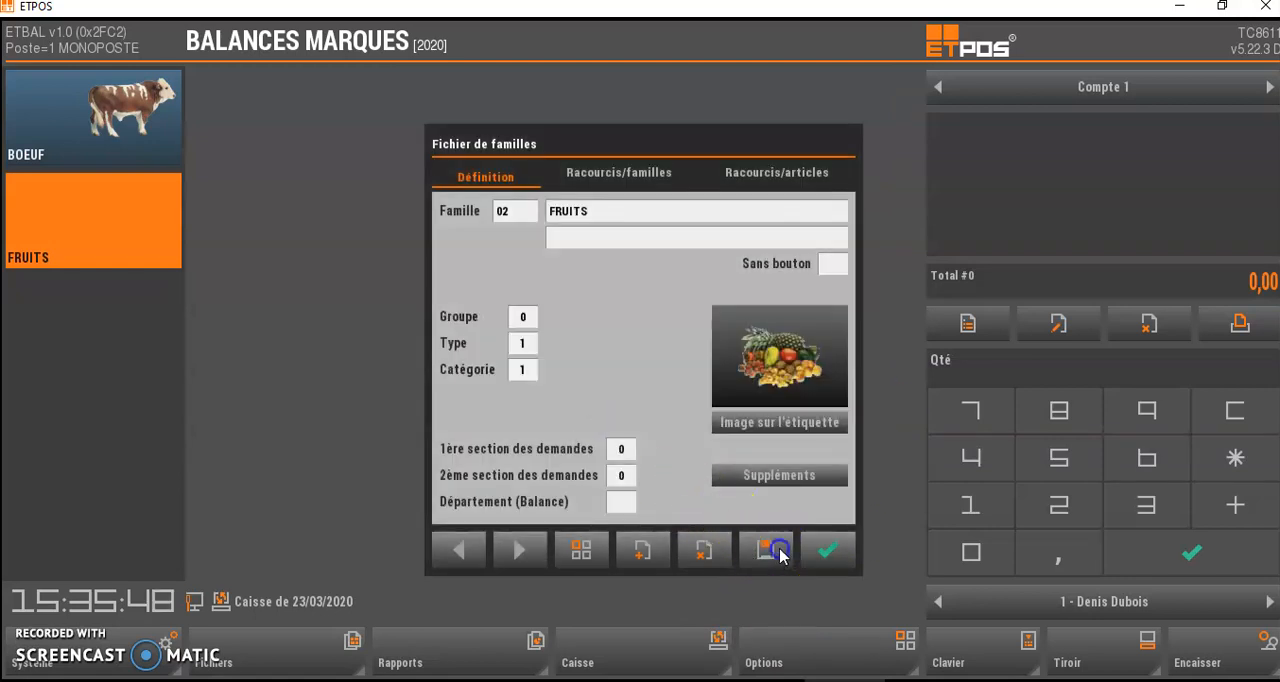
{"action": "left_click", "coordinate": [817, 553]}
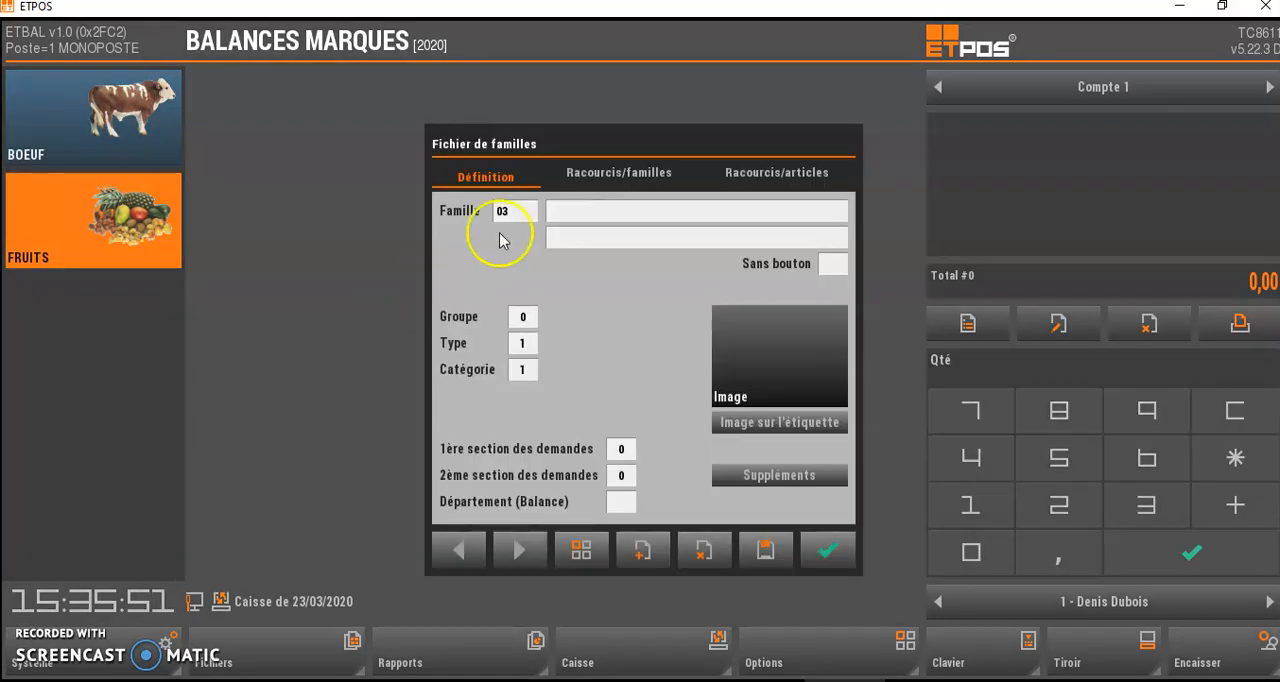
- Name family 03 AGRUMES and enable its Sans bouton option
{"action": "left_click", "coordinate": [600, 216]}
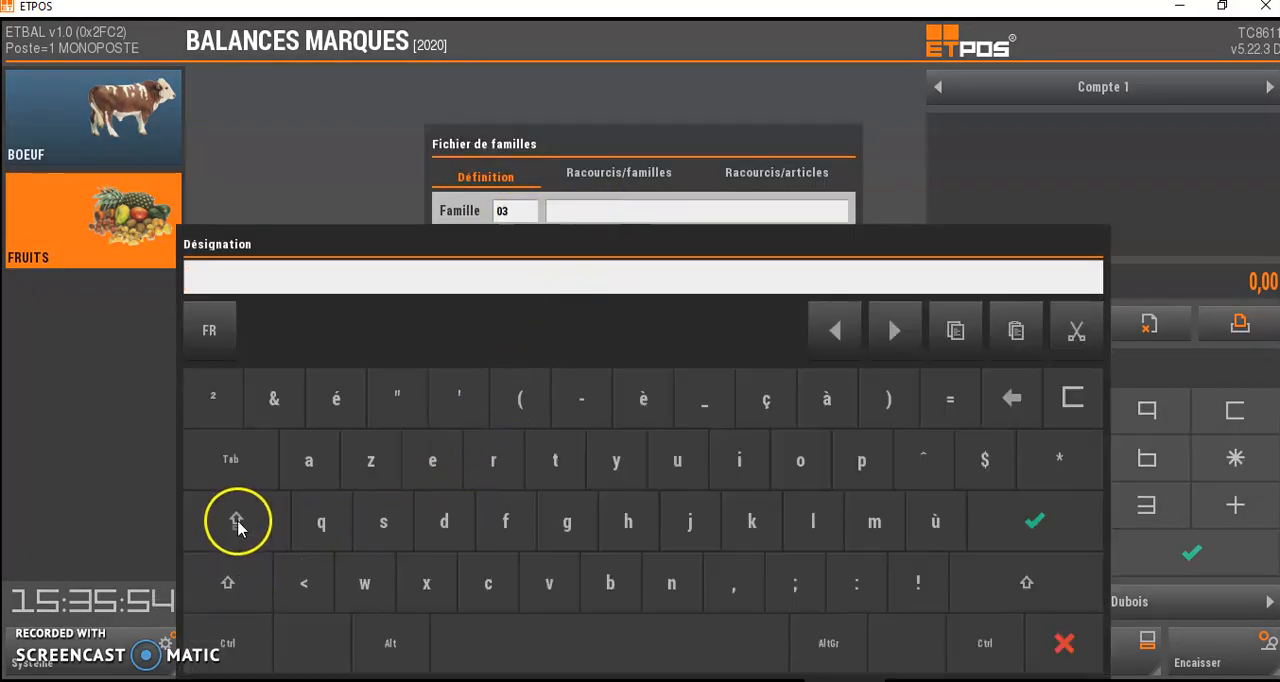
{"action": "type", "text": "AGRUMES"}
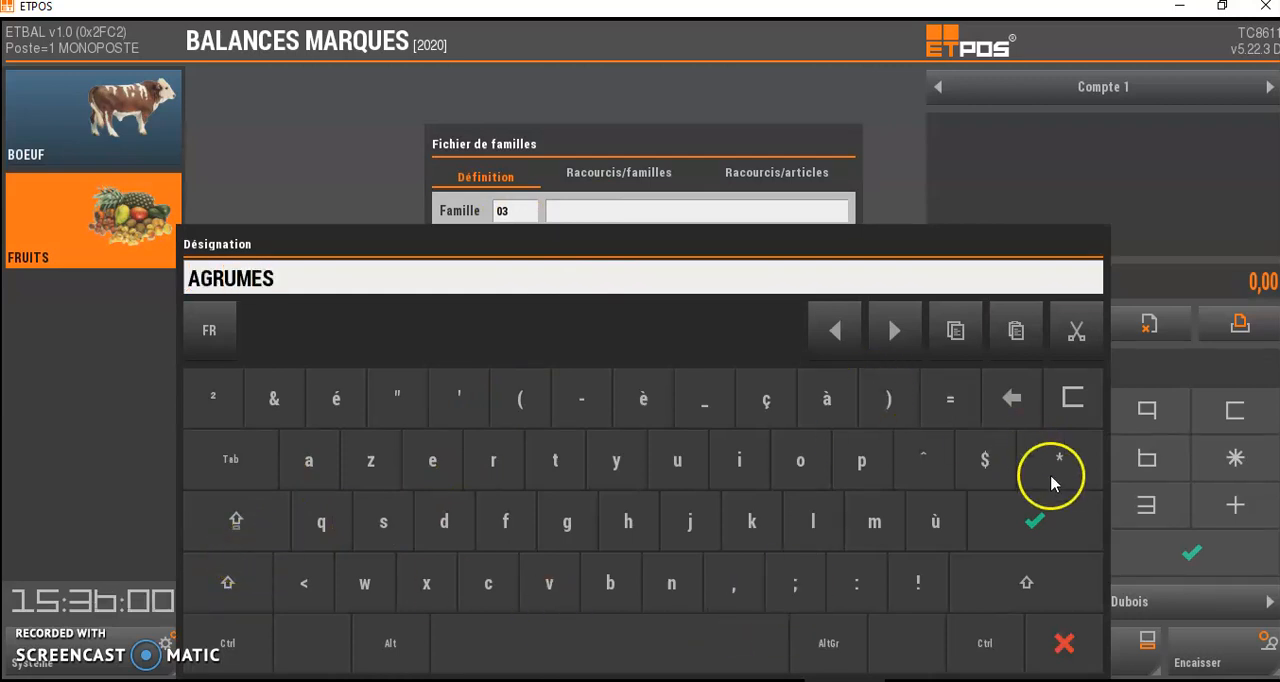
{"action": "left_click", "coordinate": [1038, 518]}
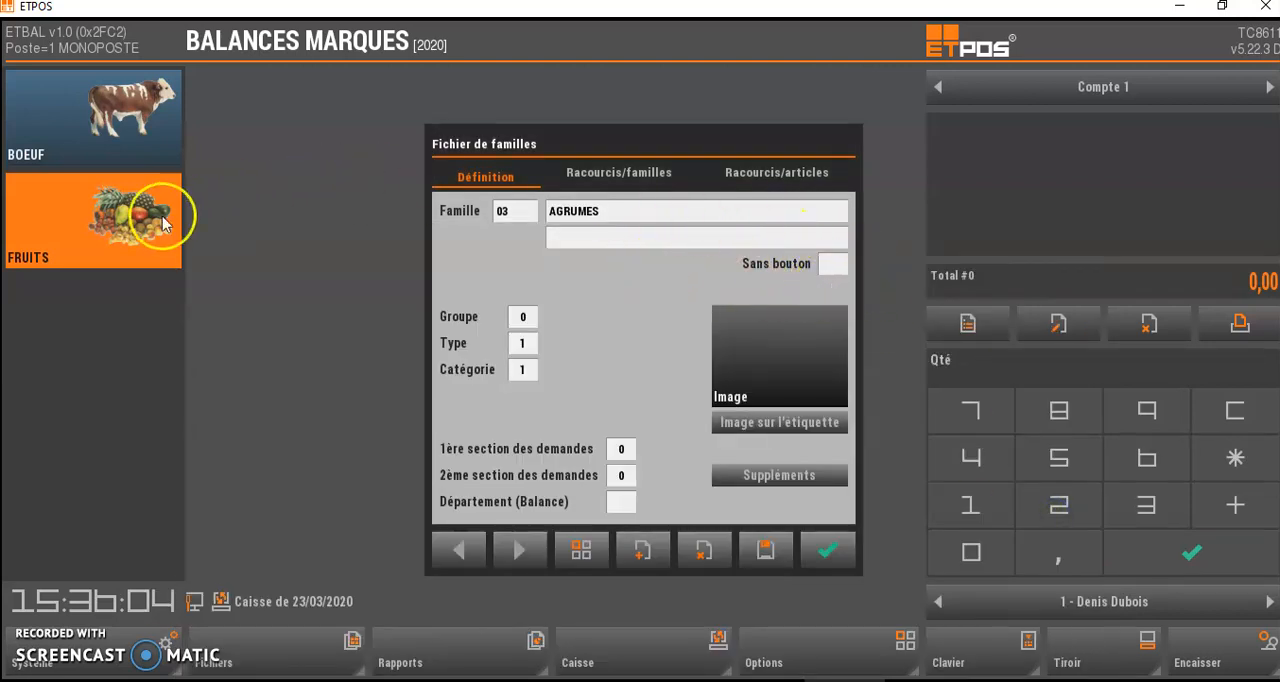
{"action": "left_click", "coordinate": [832, 265]}
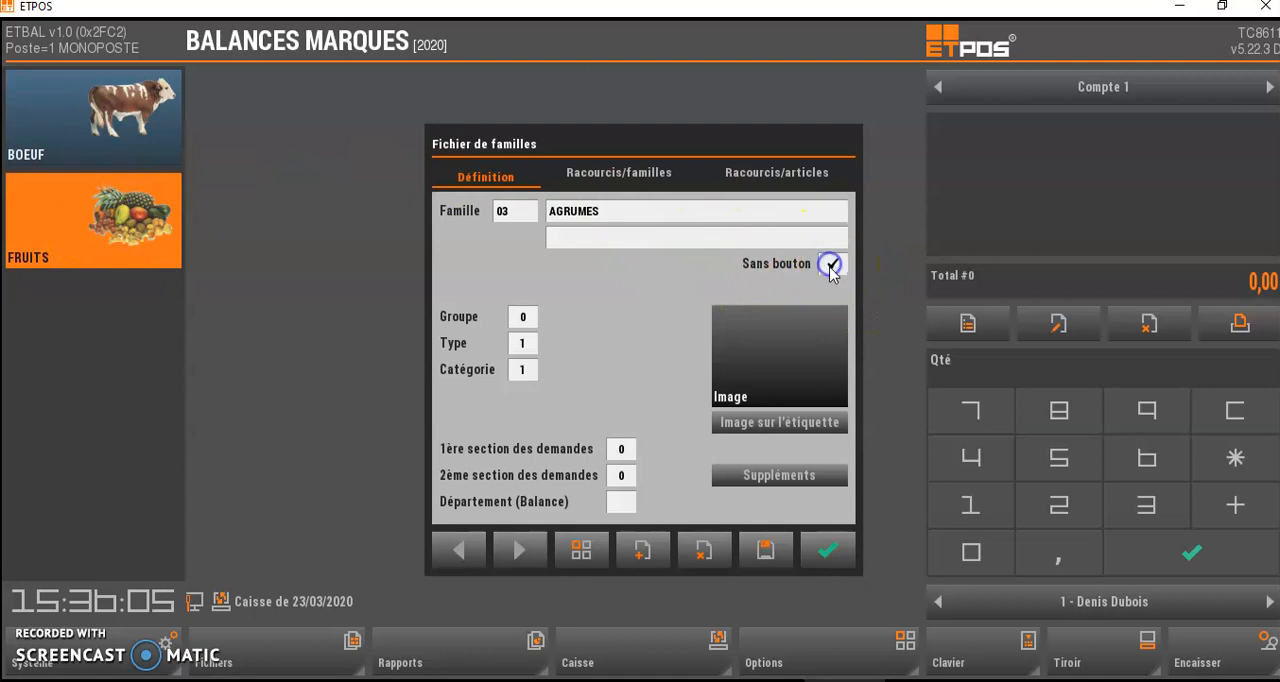
- Choose the oranges picture lar-04.png from the Fruits image folder for the AGRUMES family's button
{"action": "left_click", "coordinate": [756, 376]}
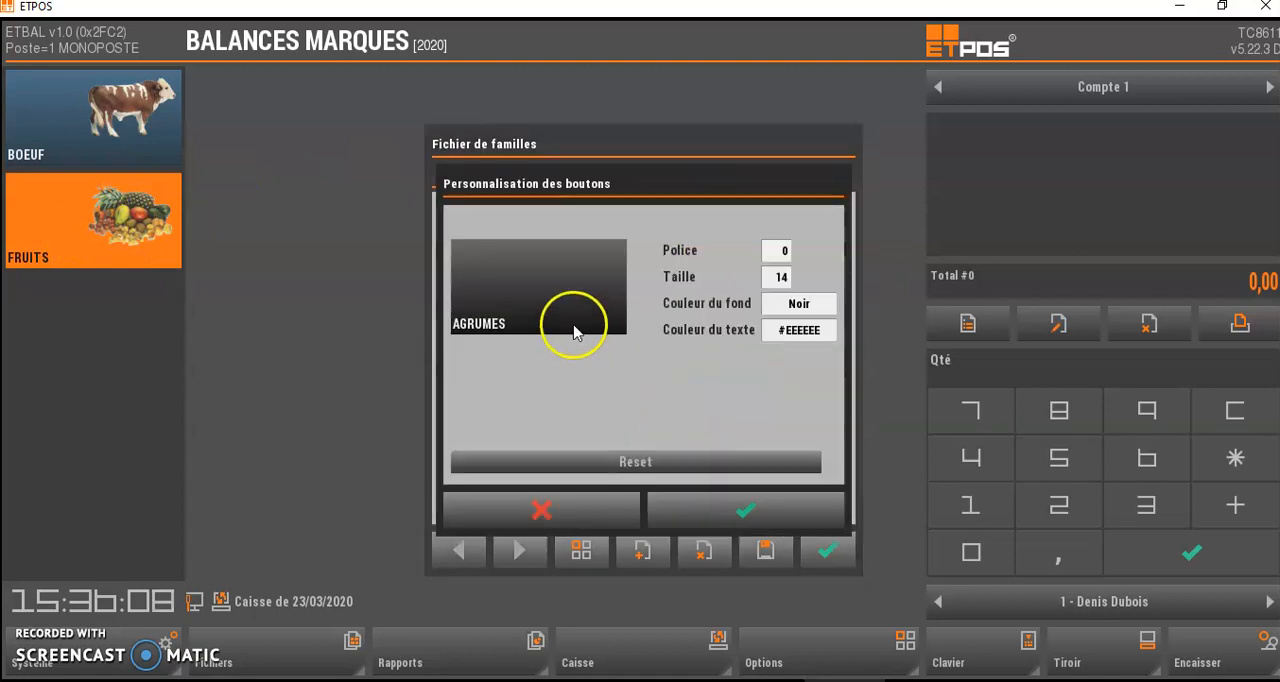
{"action": "left_click", "coordinate": [545, 300]}
{"action": "left_click", "coordinate": [466, 300]}
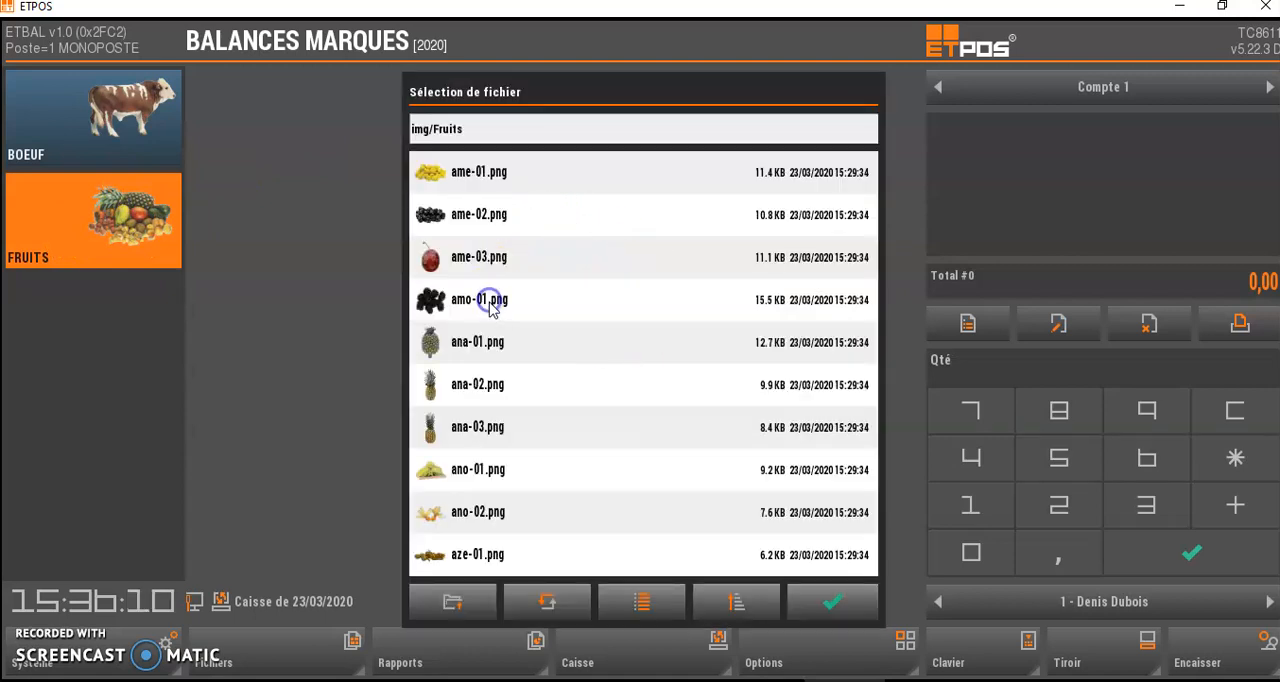
{"action": "left_click", "coordinate": [640, 601]}
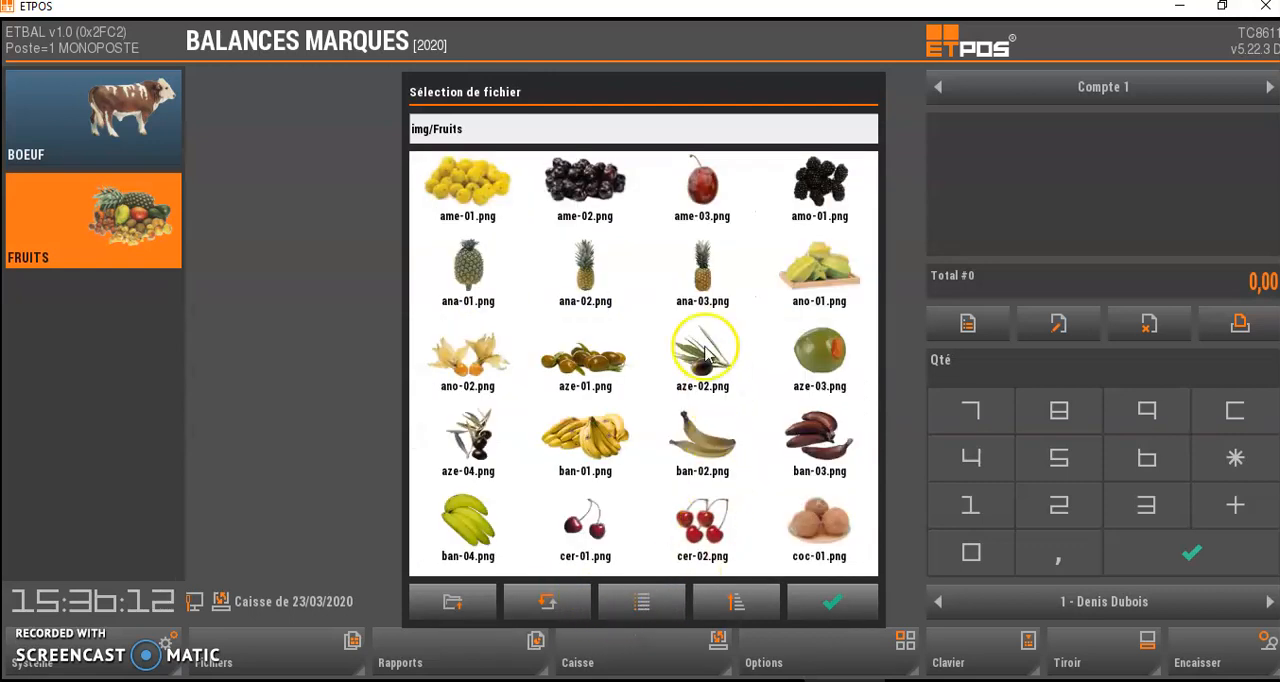
{"action": "left_click_drag", "start_coordinate": [680, 474], "coordinate": [680, 268]}
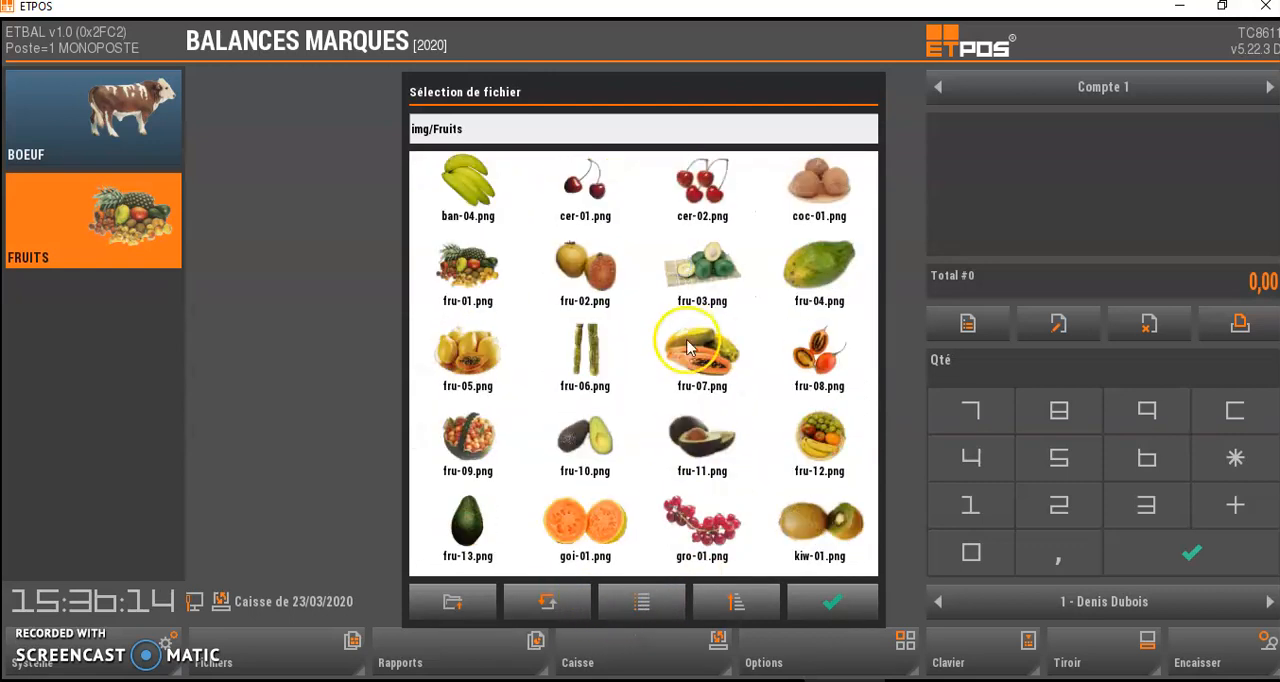
{"action": "left_click_drag", "start_coordinate": [625, 540], "coordinate": [647, 323]}
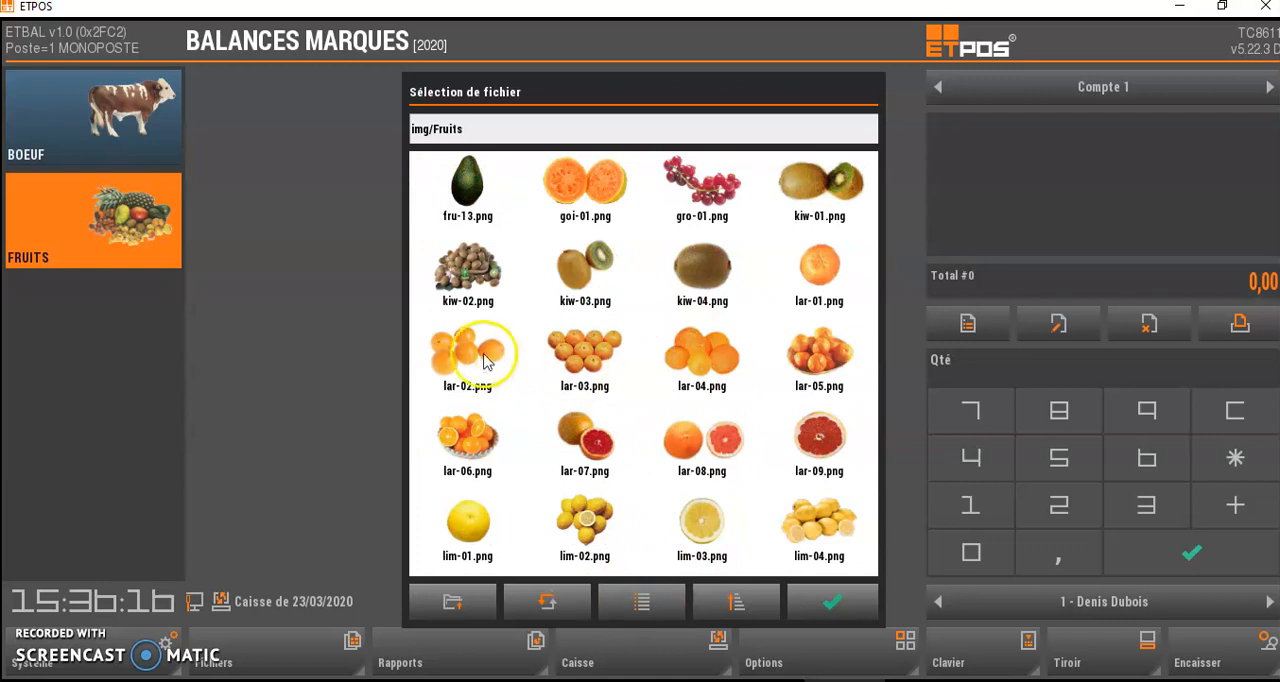
{"action": "left_click", "coordinate": [702, 352]}
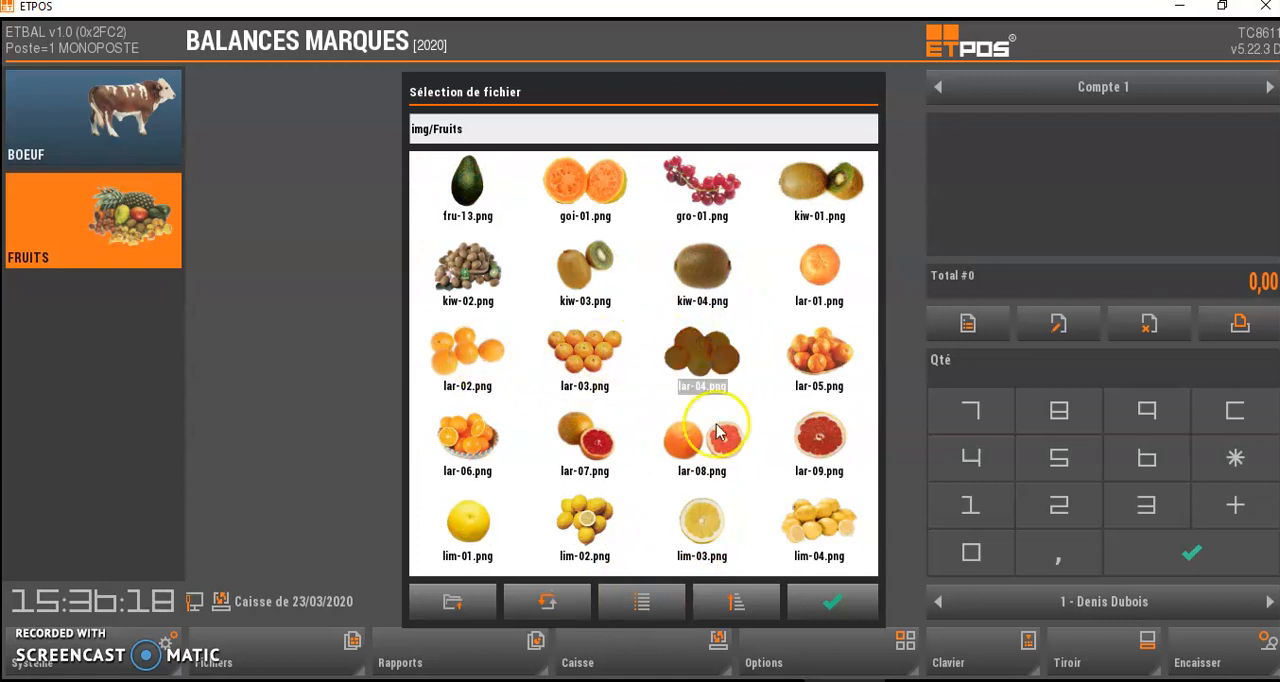
{"action": "left_click", "coordinate": [832, 601]}
- Confirm the AGRUMES button design, extend its properties to the family's articles, then save and close the family
{"action": "left_click", "coordinate": [736, 509]}
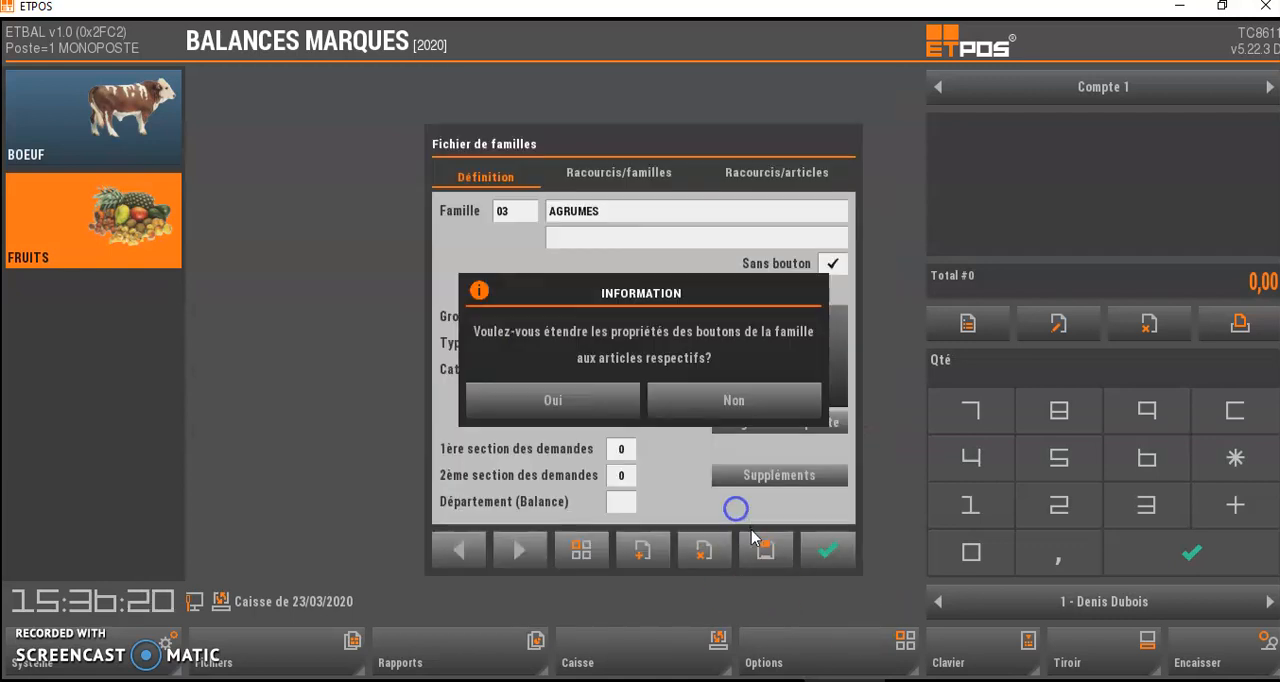
{"action": "left_click", "coordinate": [583, 400]}
{"action": "left_click", "coordinate": [767, 549]}
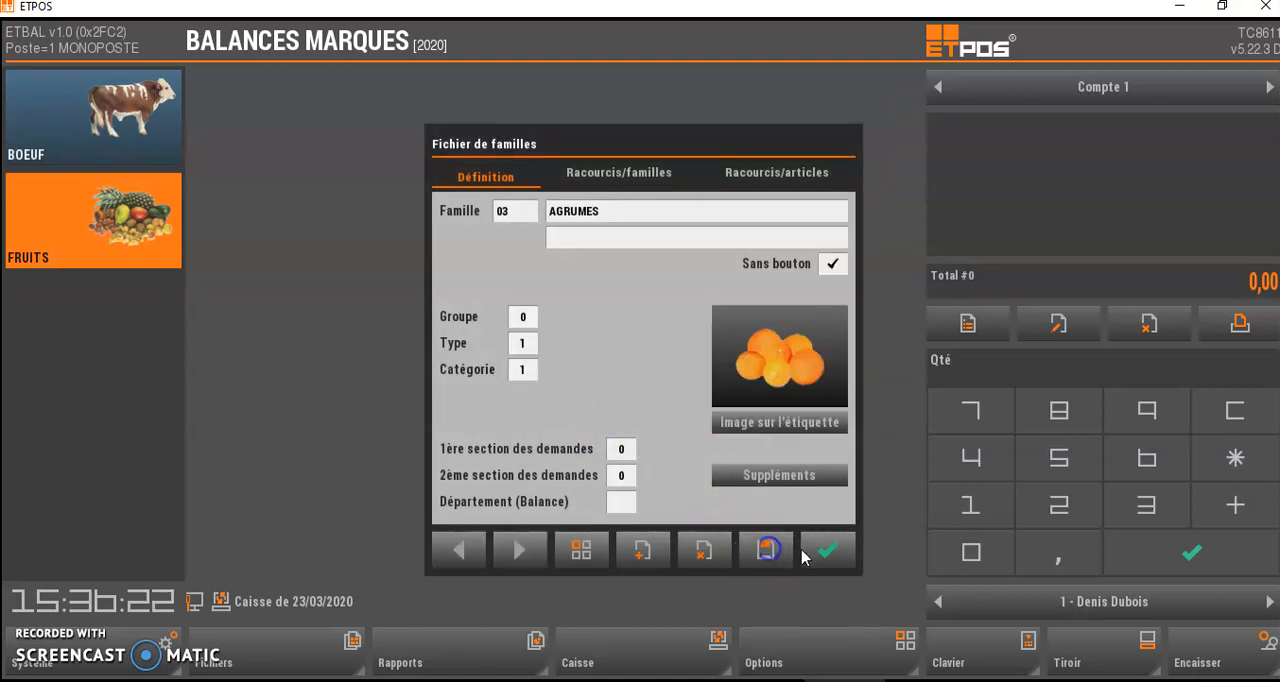
{"action": "left_click", "coordinate": [826, 553]}
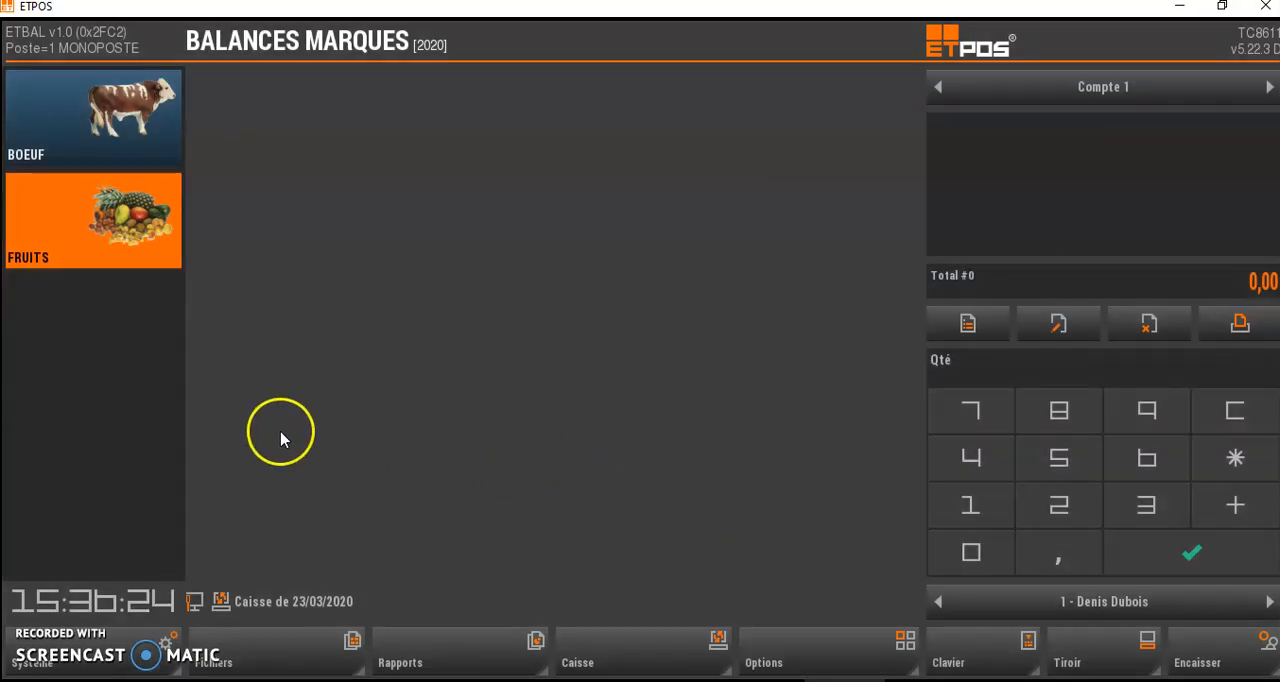
- Start family 04, name it POIRES and enable its Sans bouton option
{"action": "left_click", "coordinate": [110, 386]}
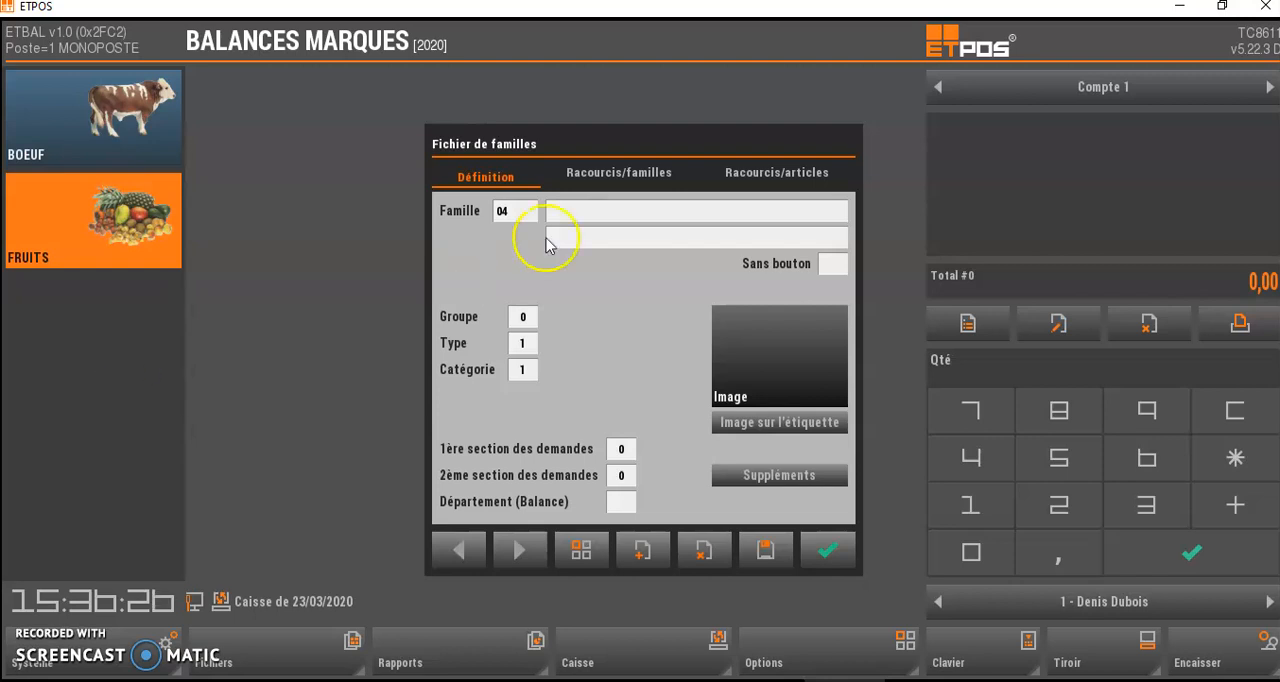
{"action": "left_click", "coordinate": [615, 213]}
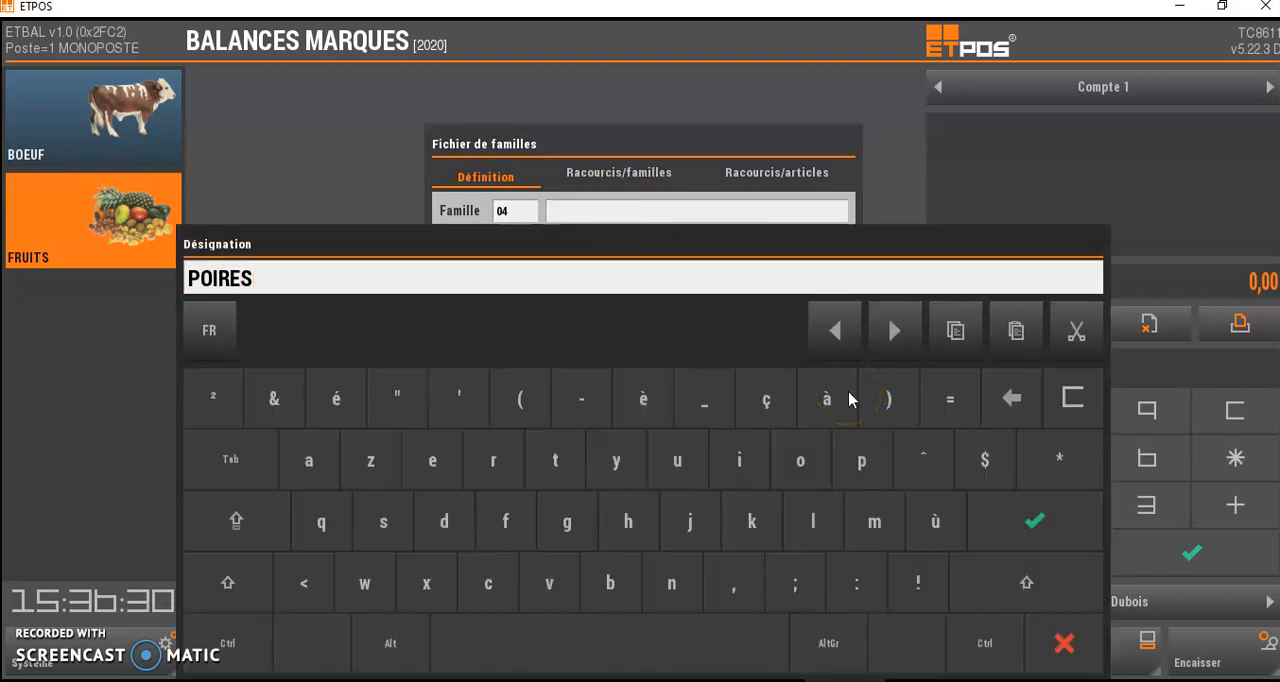
{"action": "left_click", "coordinate": [1035, 520]}
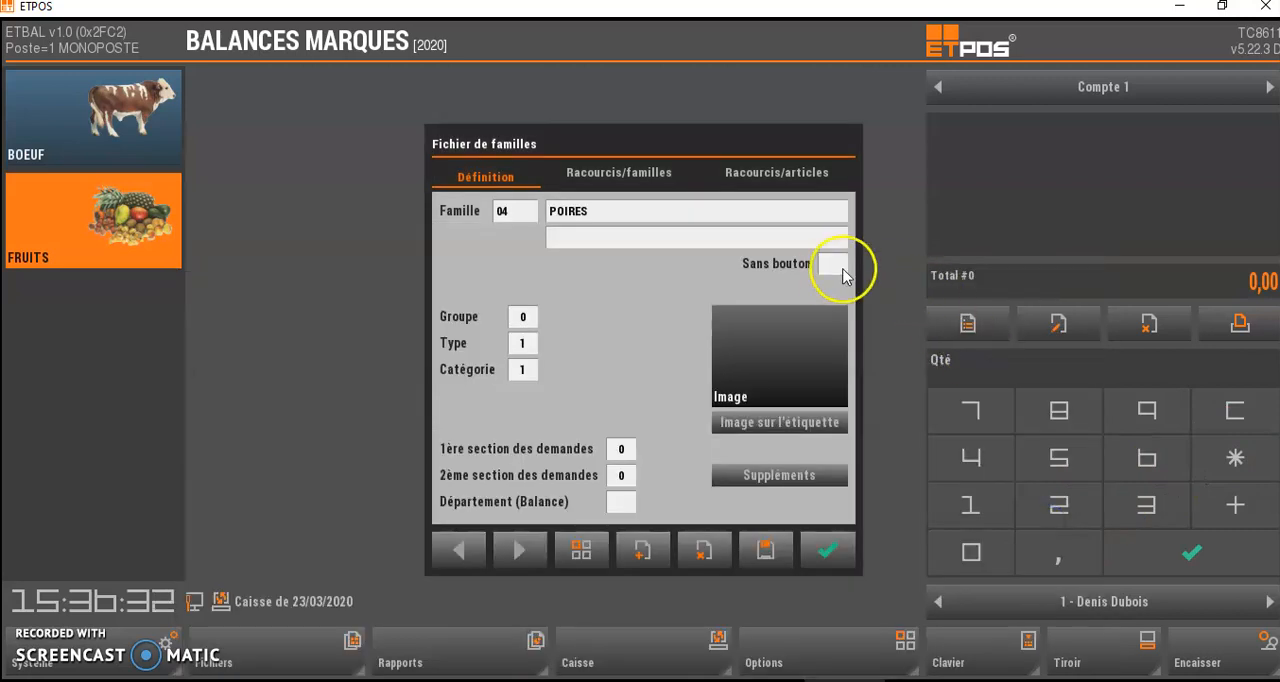
{"action": "left_click", "coordinate": [831, 266]}
- Choose the pear basket picture per-03.png from the Fruits image folder for the POIRES family's button
{"action": "left_click", "coordinate": [782, 377]}
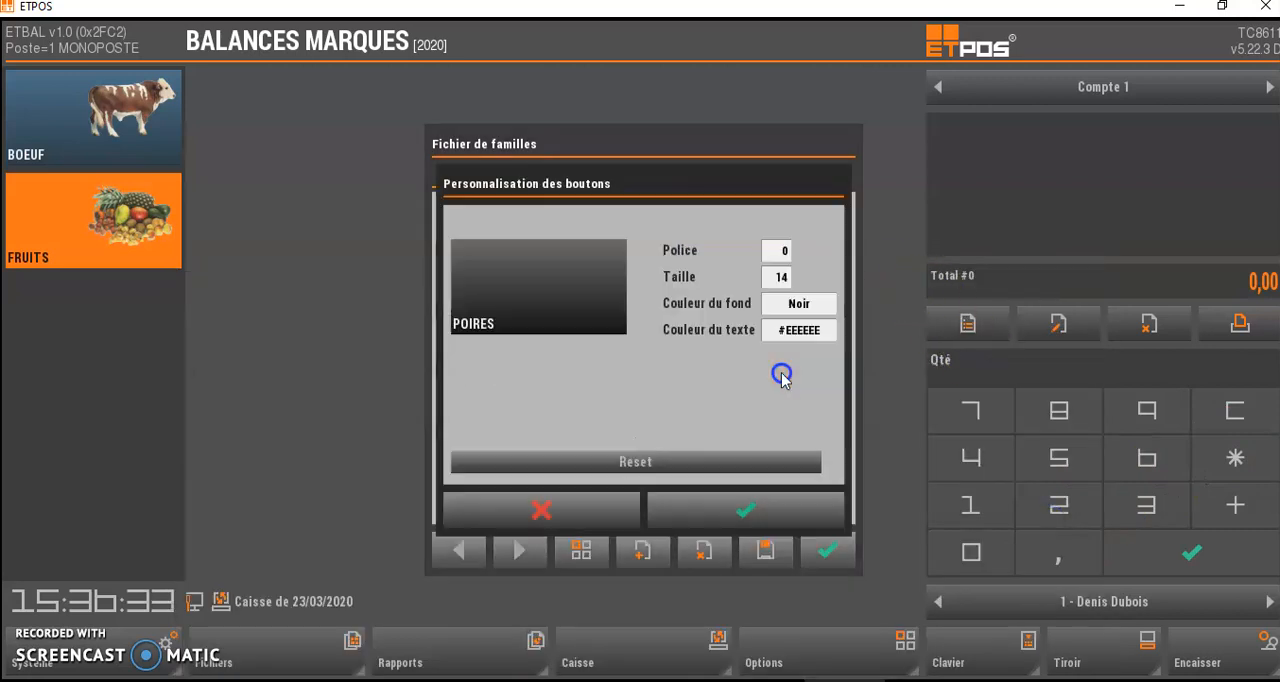
{"action": "left_click", "coordinate": [540, 308]}
{"action": "double_click", "coordinate": [474, 298]}
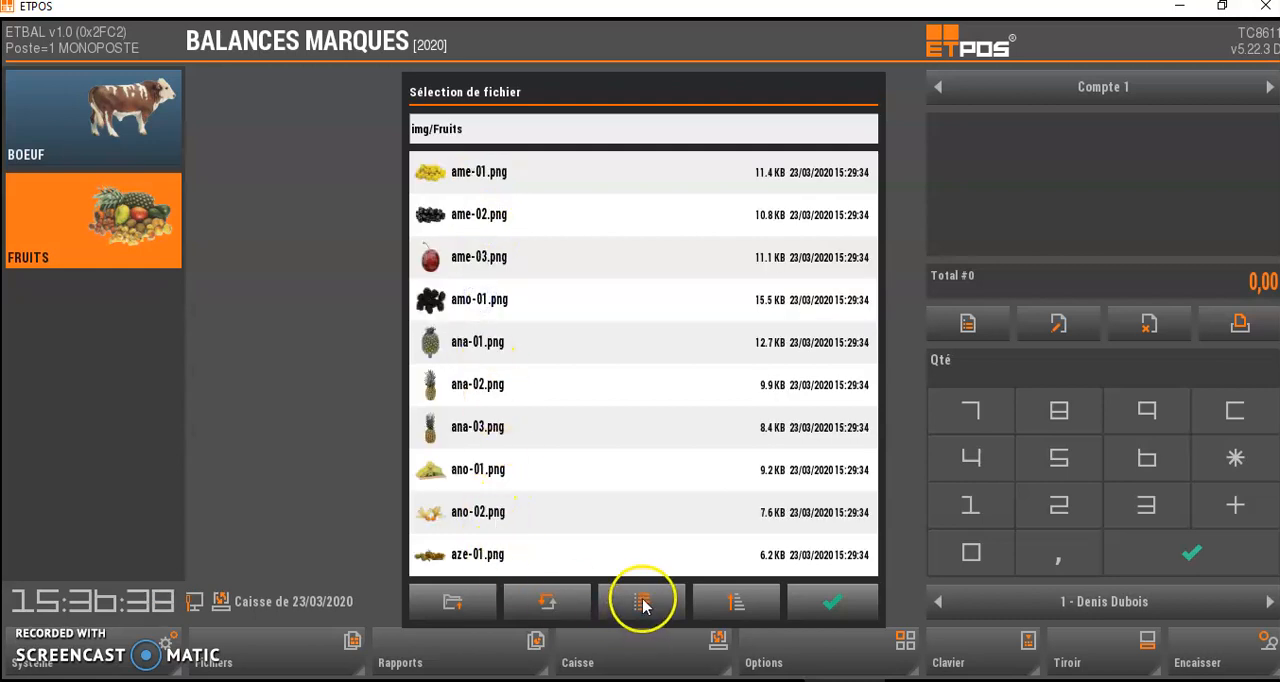
{"action": "left_click", "coordinate": [643, 603]}
{"action": "scroll", "coordinate": [657, 351], "scroll_direction": "down", "scroll_amount": 5}
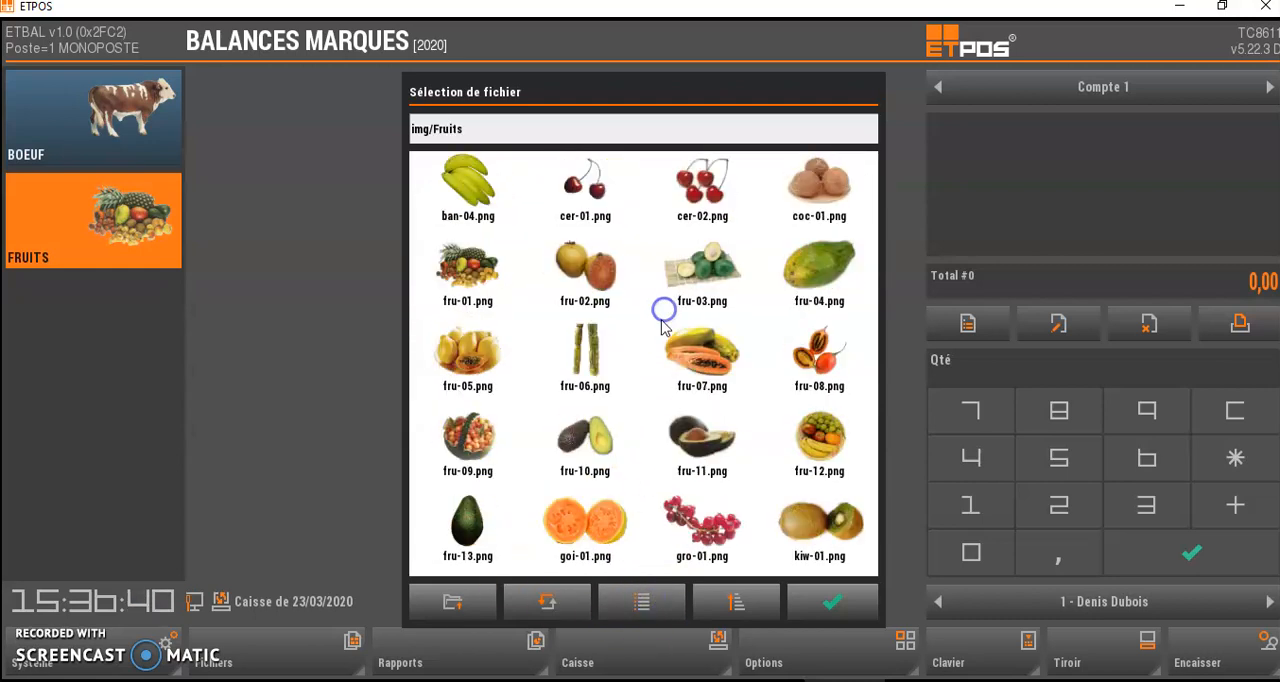
{"action": "left_click_drag", "start_coordinate": [632, 481], "coordinate": [646, 294]}
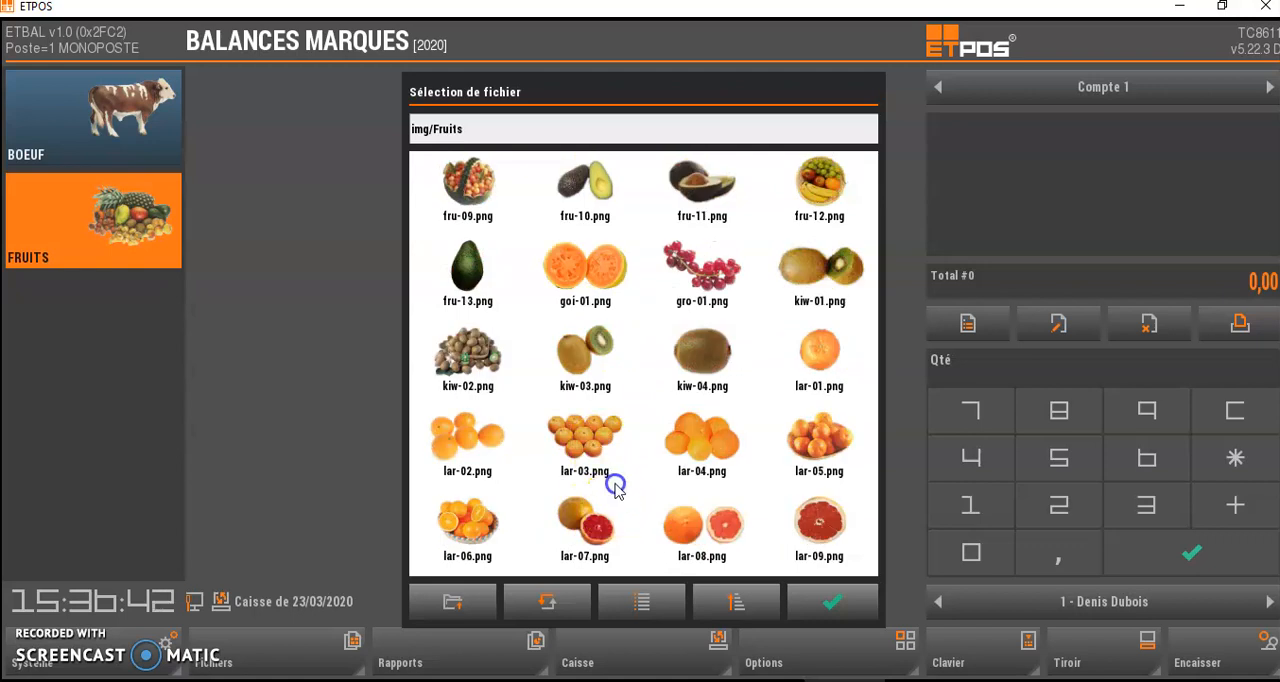
{"action": "left_click_drag", "start_coordinate": [606, 480], "coordinate": [645, 305]}
{"action": "left_click_drag", "start_coordinate": [657, 434], "coordinate": [660, 297]}
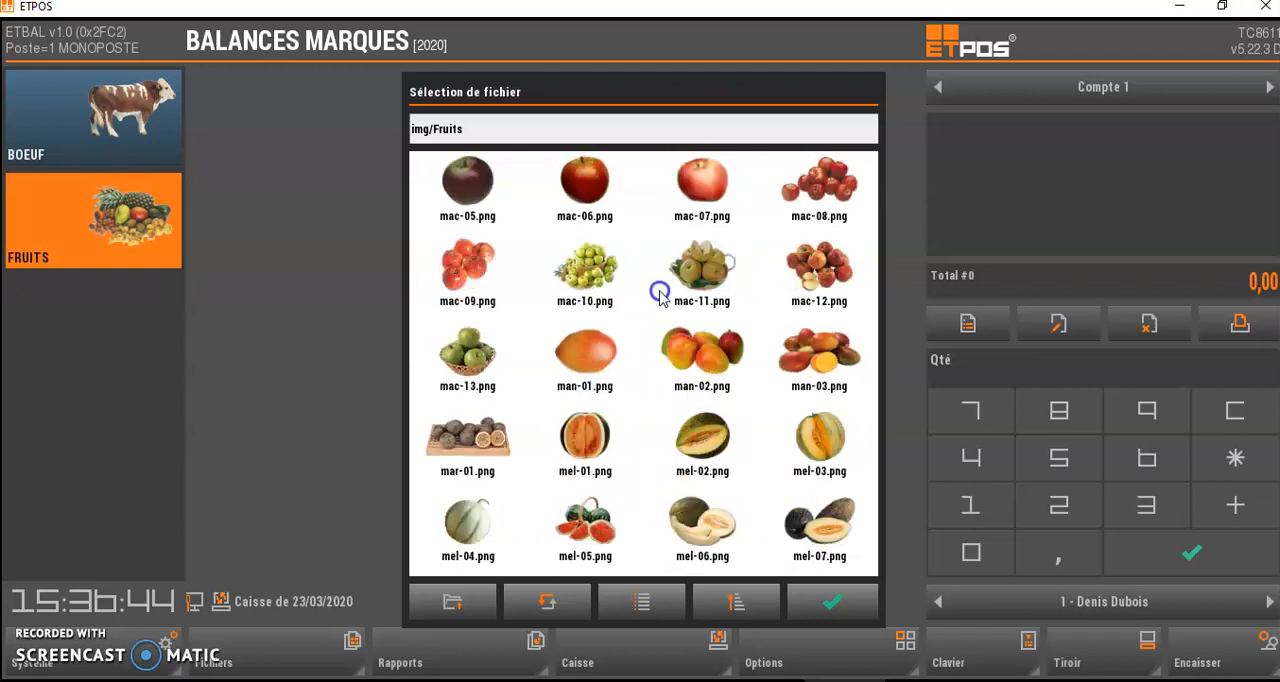
{"action": "left_click_drag", "start_coordinate": [640, 491], "coordinate": [663, 302]}
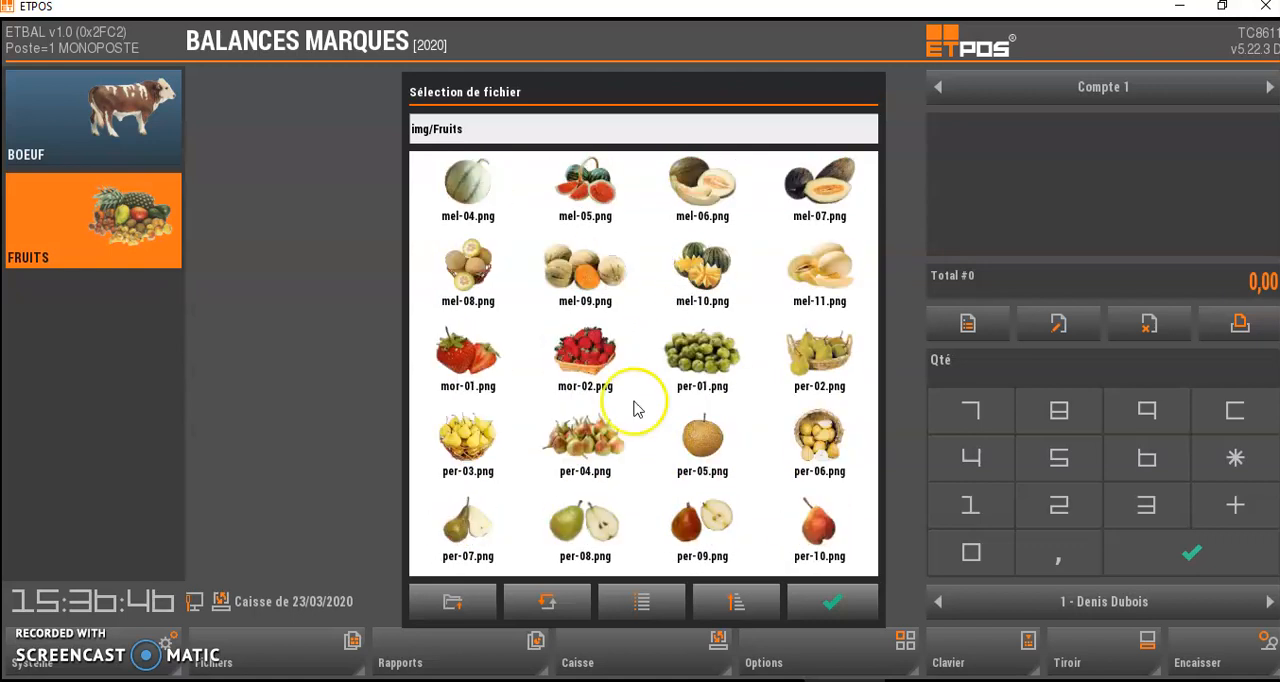
{"action": "left_click", "coordinate": [467, 436]}
{"action": "left_click", "coordinate": [830, 601]}
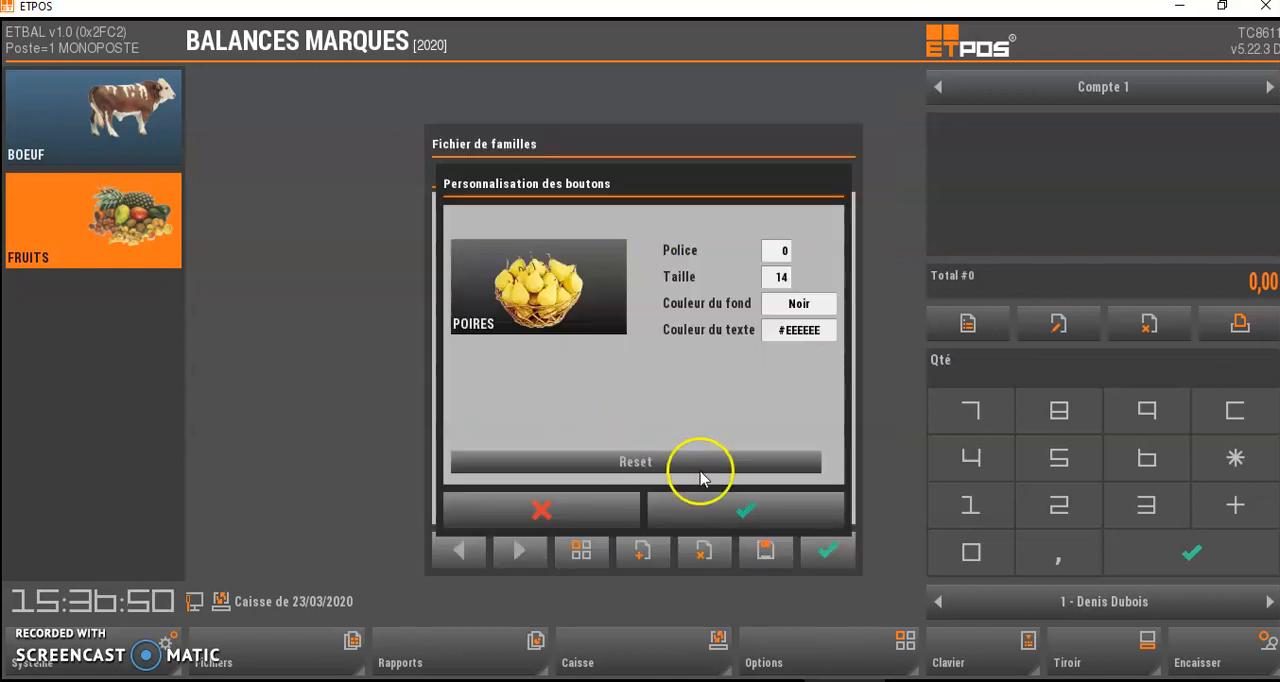
- Confirm the POIRES button design, extend its properties to the family's articles, then save and close the family
{"action": "left_click", "coordinate": [716, 508]}
{"action": "left_click", "coordinate": [589, 411]}
{"action": "left_click", "coordinate": [762, 553]}
{"action": "left_click", "coordinate": [826, 550]}
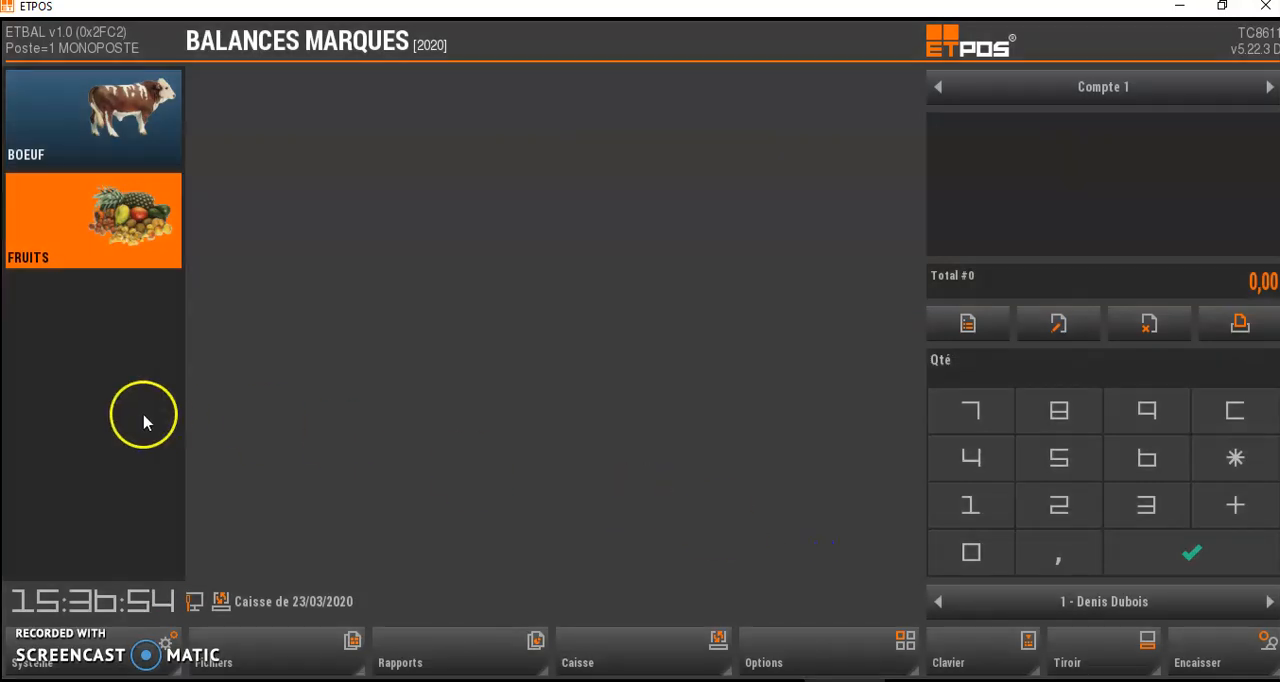
- Start family 05 and name it POMMES
{"action": "left_click", "coordinate": [115, 420]}
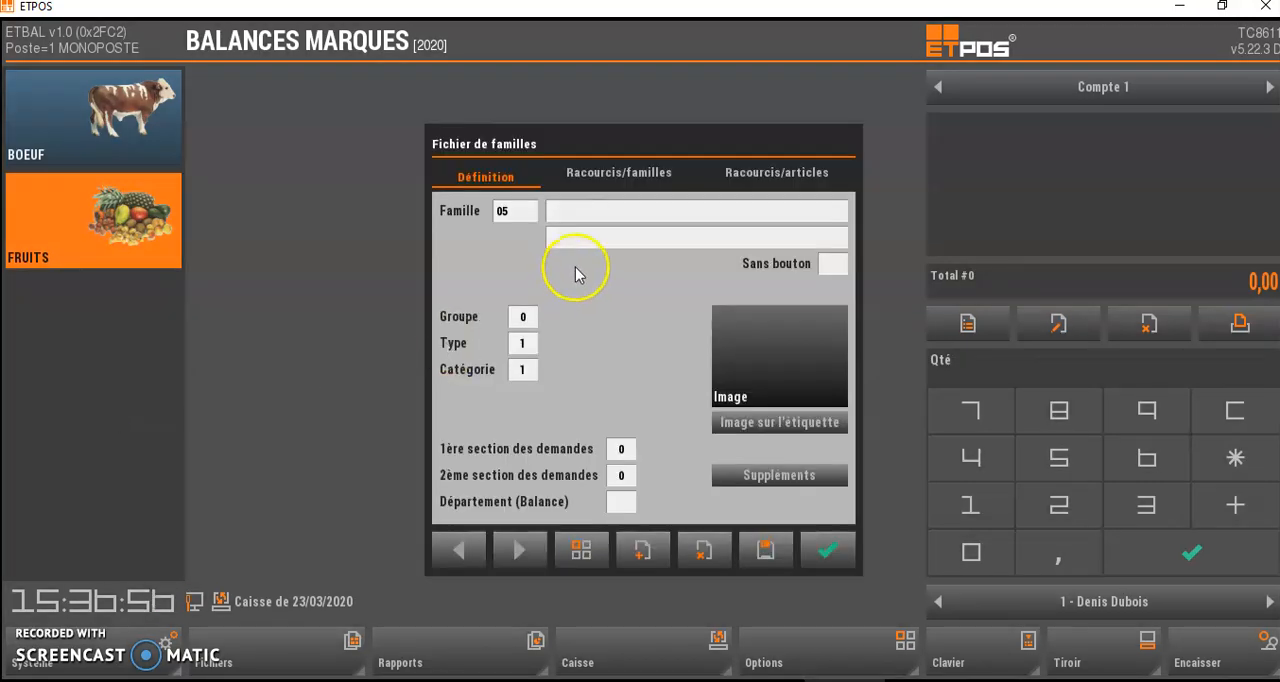
{"action": "left_click", "coordinate": [587, 213]}
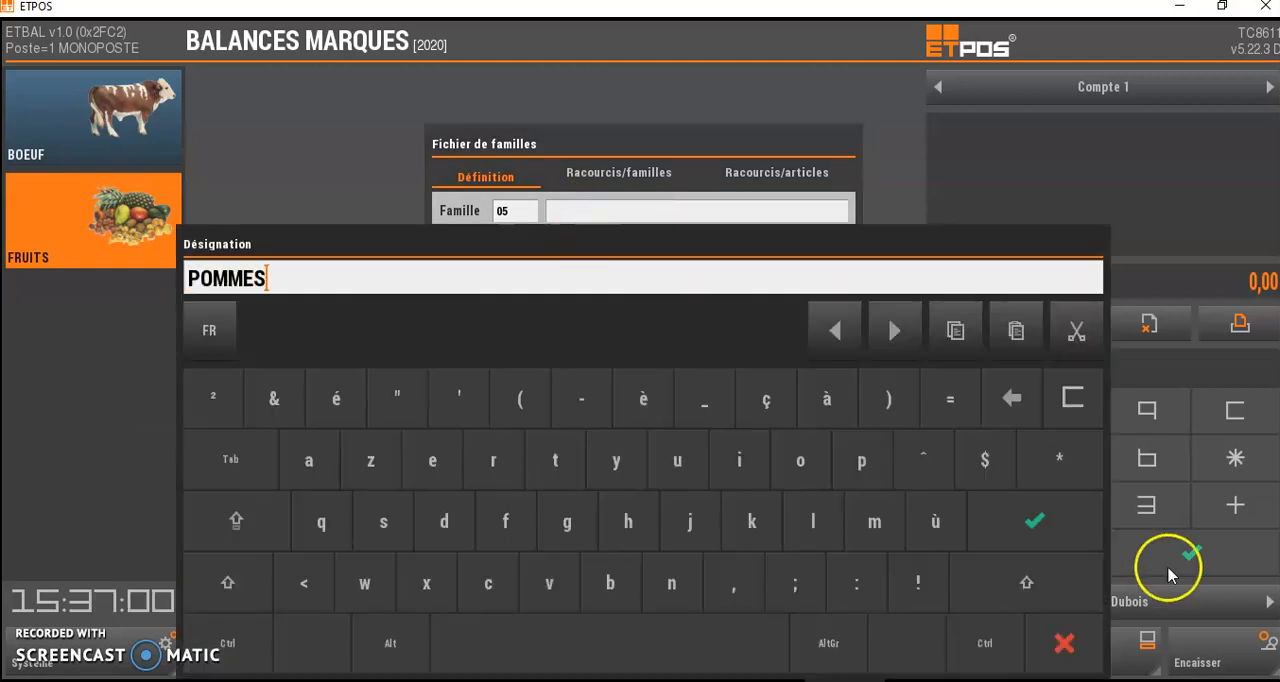
{"action": "left_click", "coordinate": [1023, 520]}
- Choose the red apples picture mac-08.png from the Fruits image folder for the POMMES family's button
{"action": "left_click", "coordinate": [806, 360]}
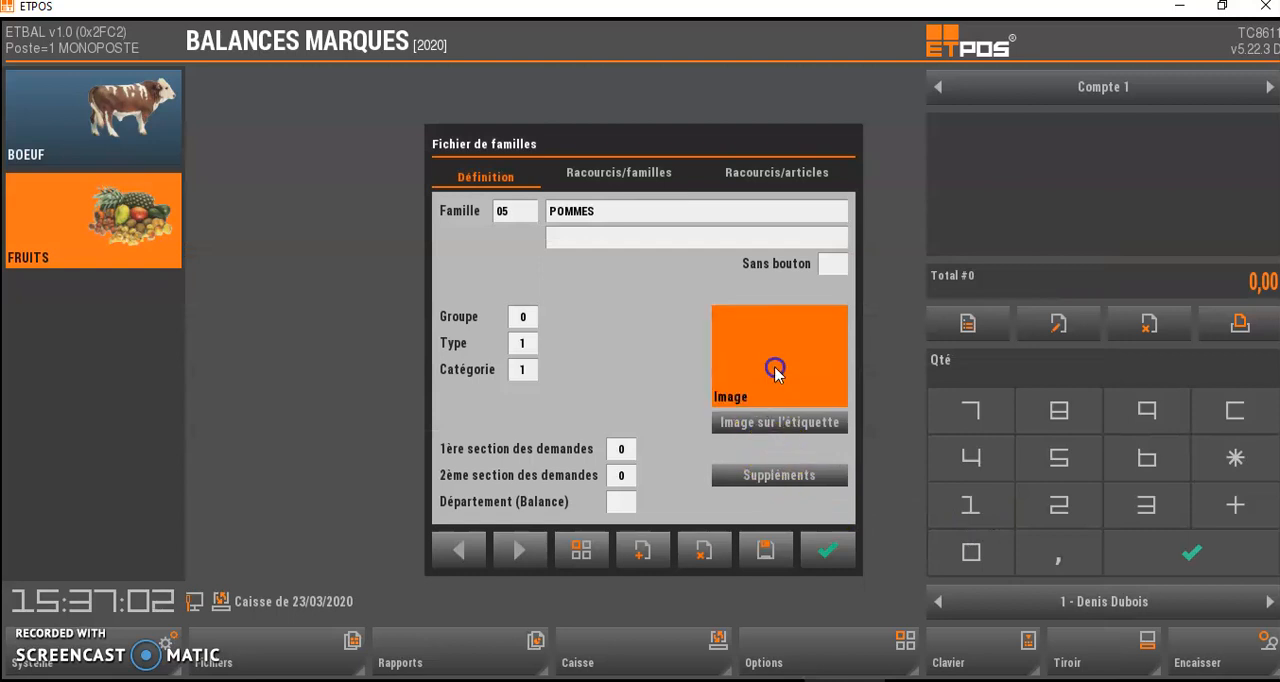
{"action": "left_click", "coordinate": [514, 279]}
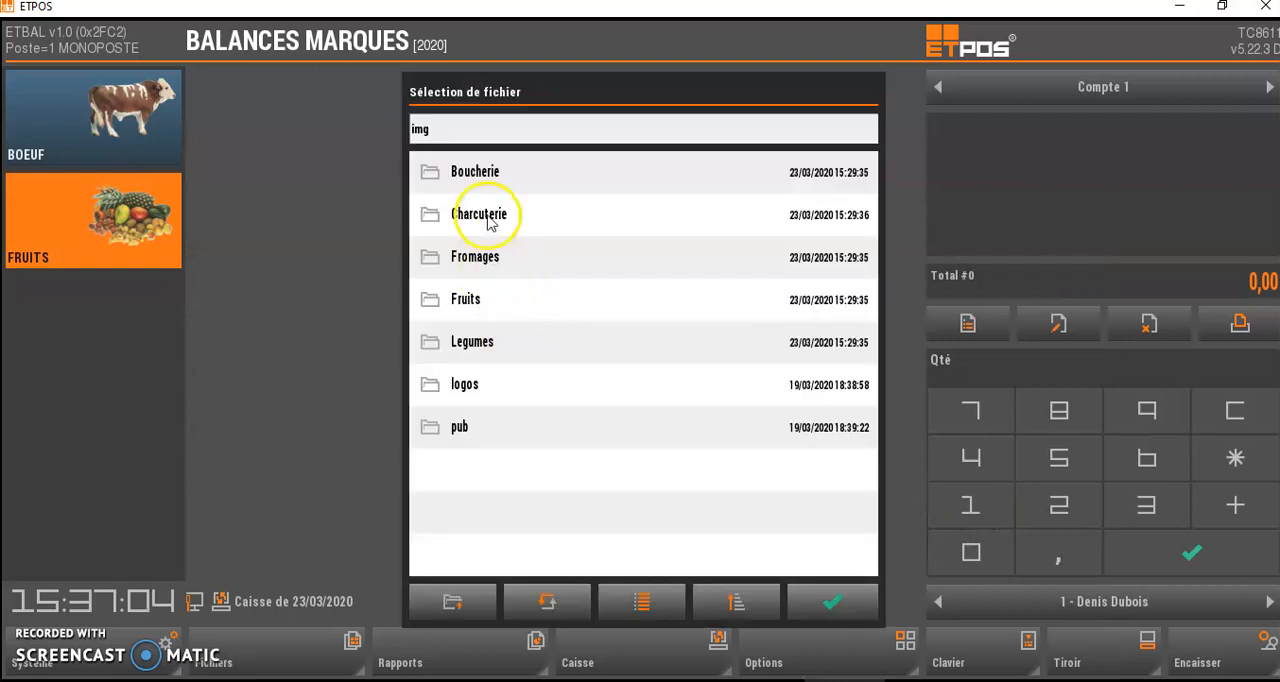
{"action": "left_click", "coordinate": [462, 298]}
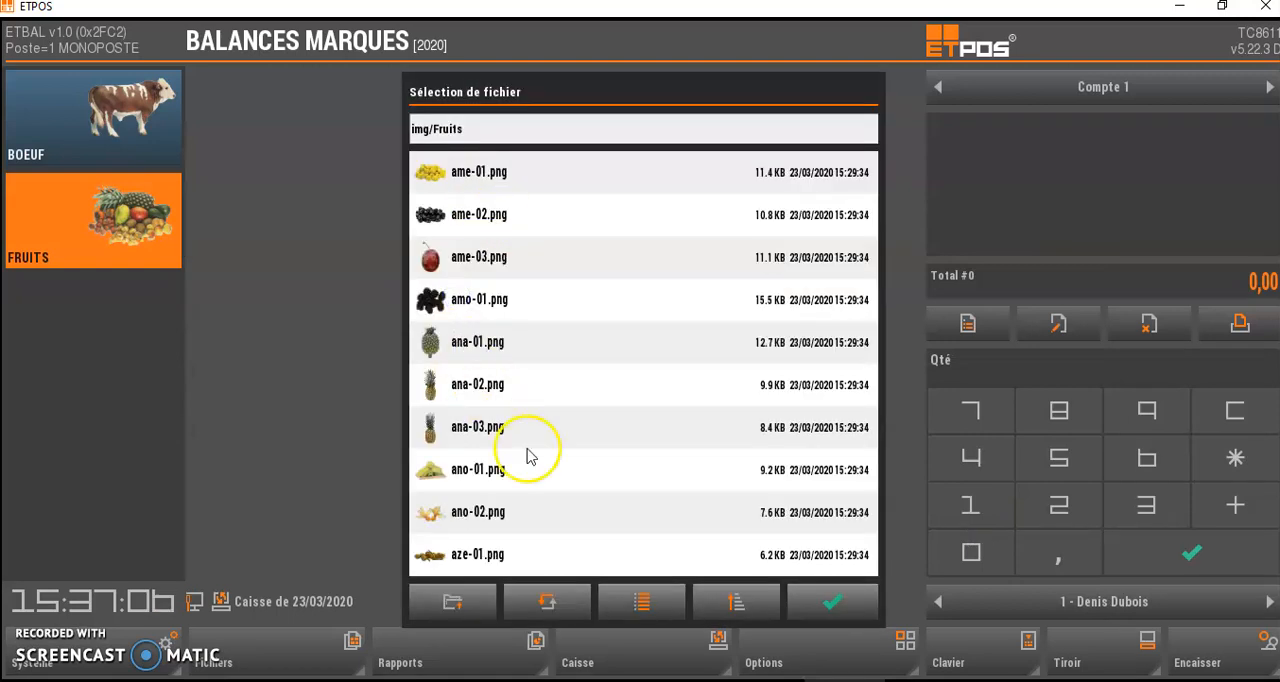
{"action": "left_click", "coordinate": [655, 605]}
{"action": "scroll", "coordinate": [654, 309], "scroll_direction": "down", "scroll_amount": 15}
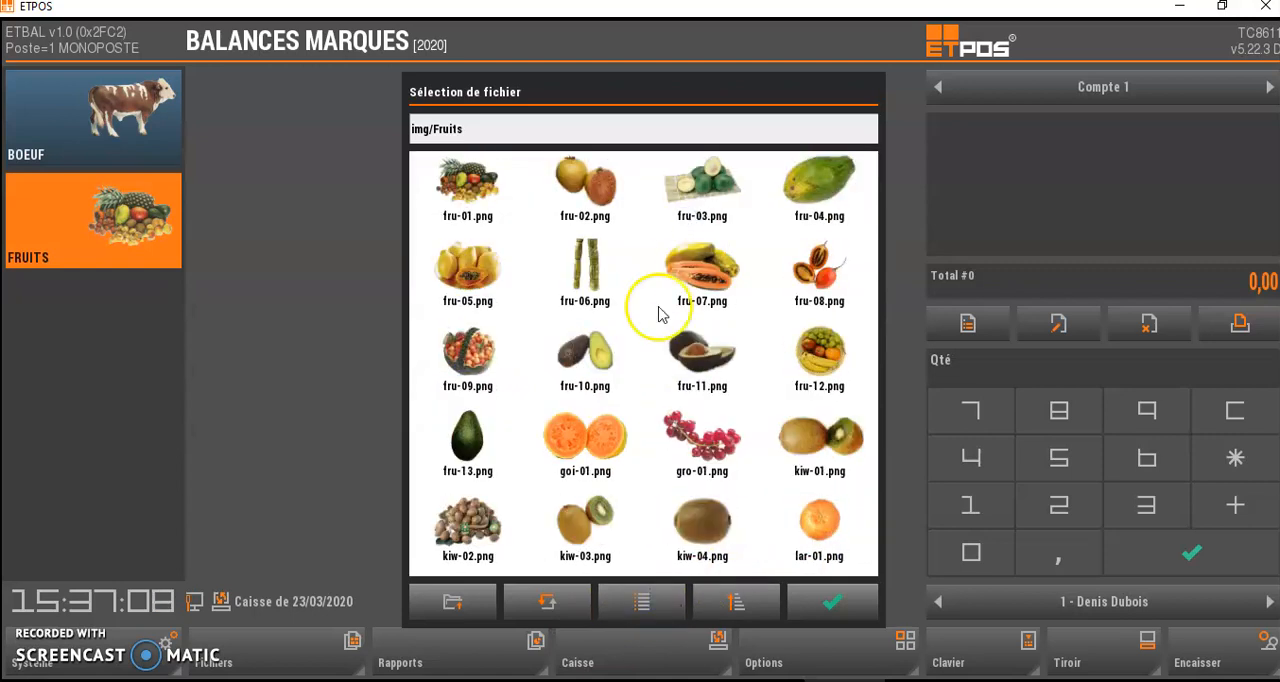
{"action": "scroll", "coordinate": [735, 521], "scroll_direction": "down", "scroll_amount": 5}
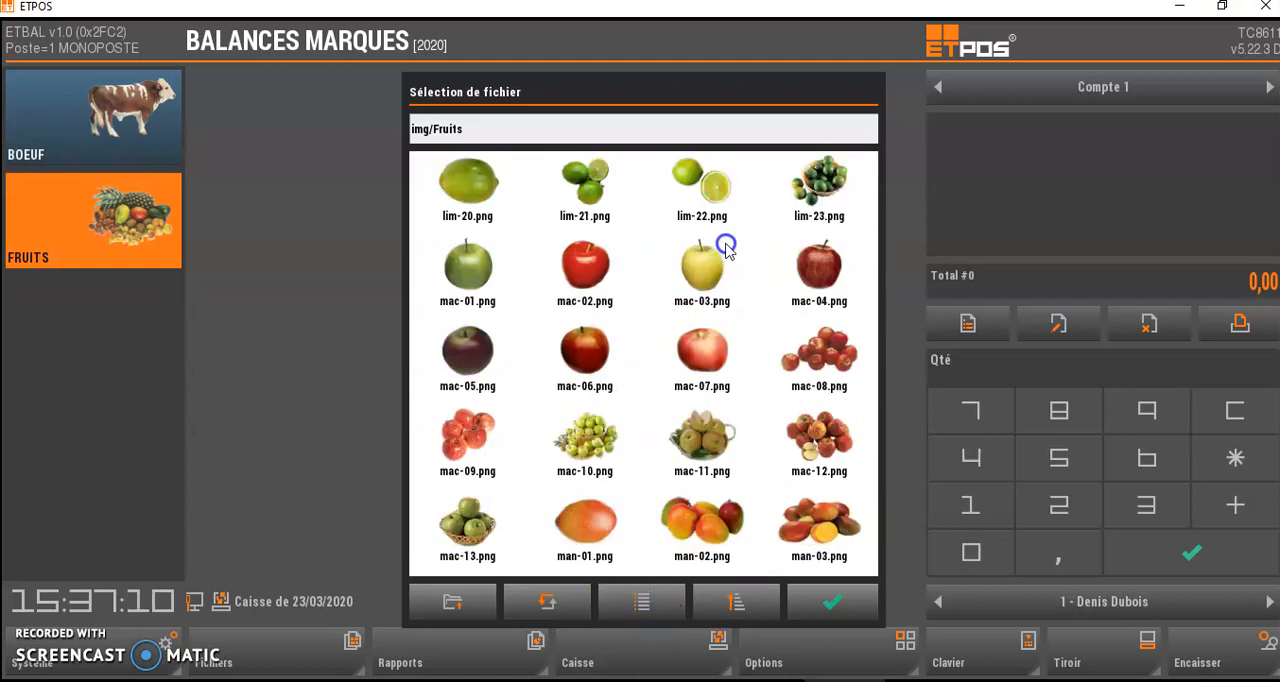
{"action": "left_click", "coordinate": [812, 268]}
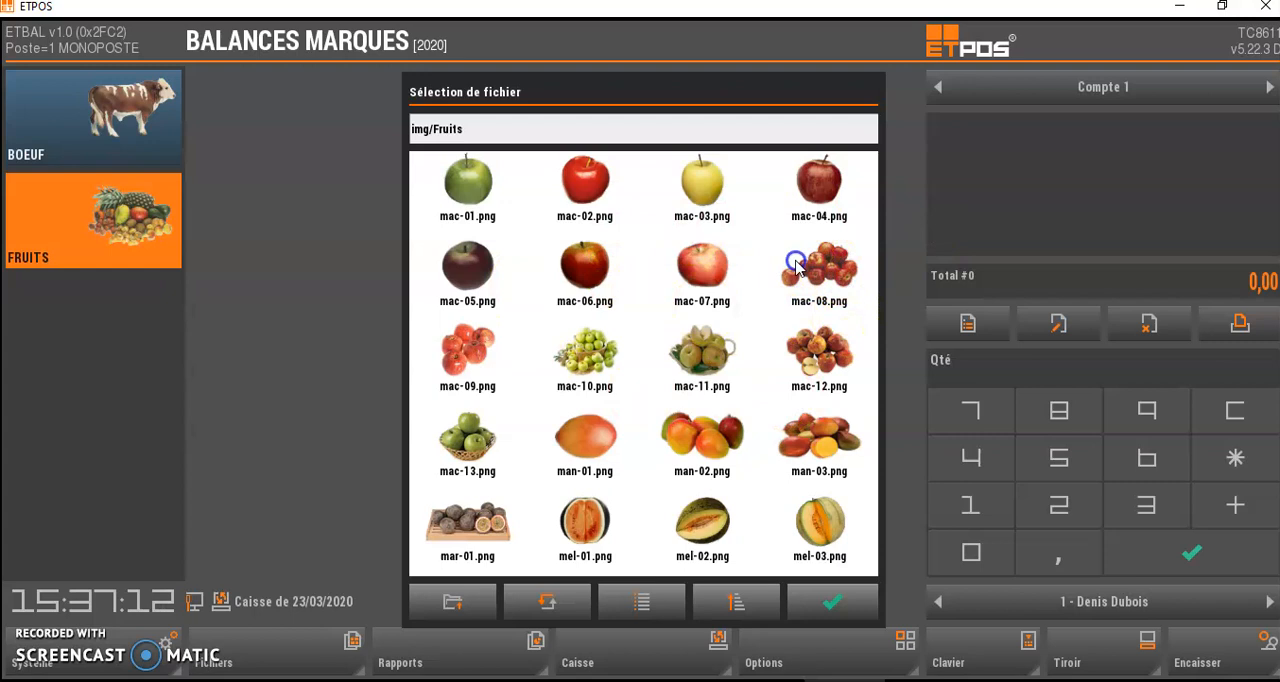
{"action": "left_click", "coordinate": [835, 603]}
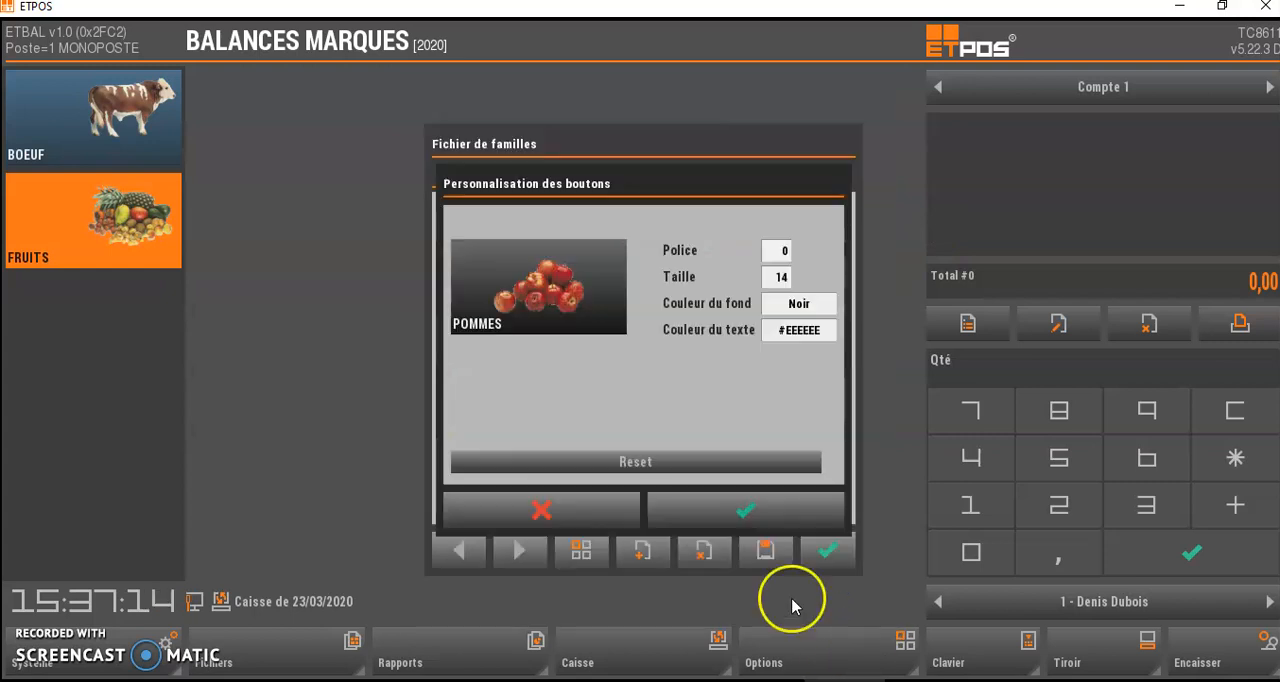
- Confirm the POMMES button design, enable the family's Sans bouton option, then save and close the family
{"action": "left_click", "coordinate": [734, 509]}
{"action": "left_click", "coordinate": [765, 549]}
{"action": "left_click", "coordinate": [556, 399]}
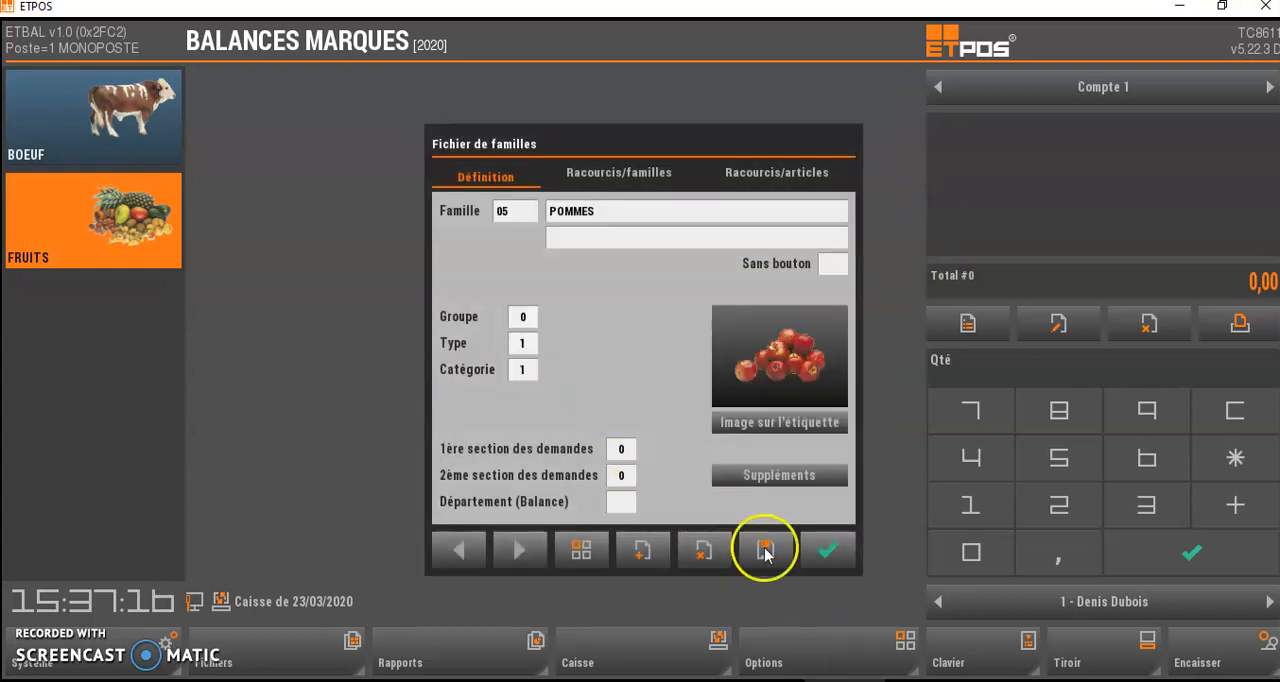
{"action": "left_click", "coordinate": [834, 267]}
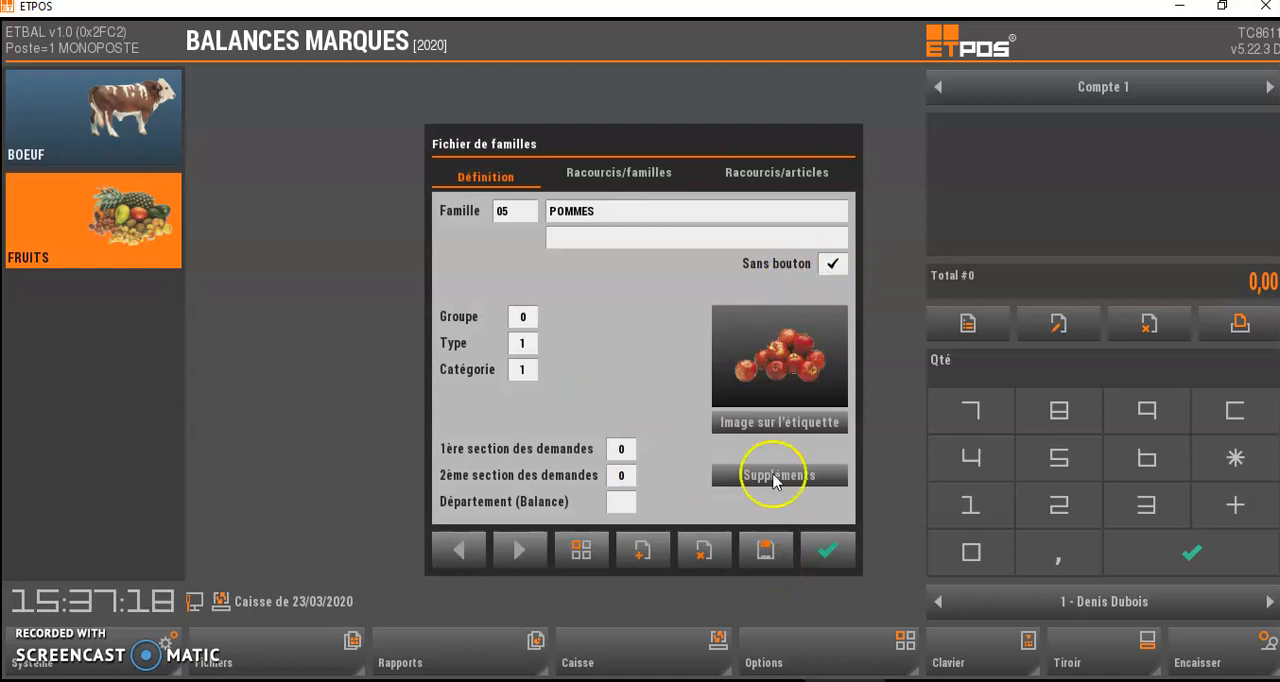
{"action": "left_click", "coordinate": [822, 547]}
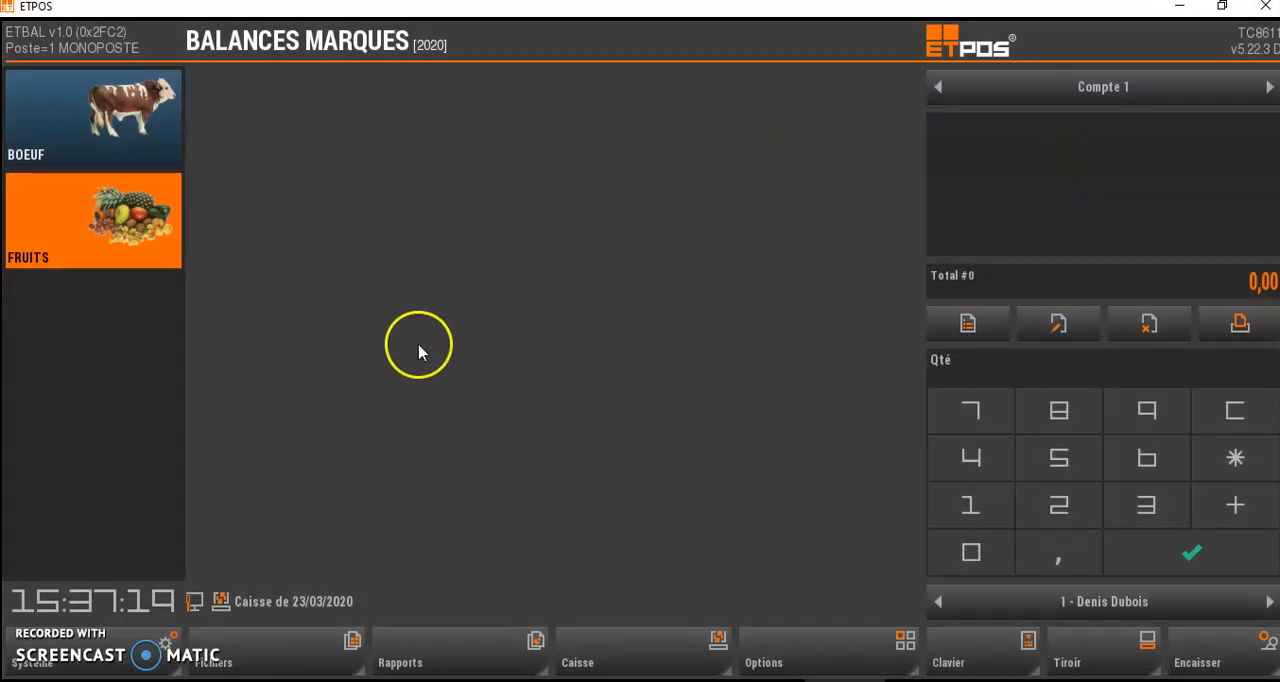
- Open the FRUITS family record and add AGRUMES as its first family shortcut
{"action": "left_click", "coordinate": [100, 214]}
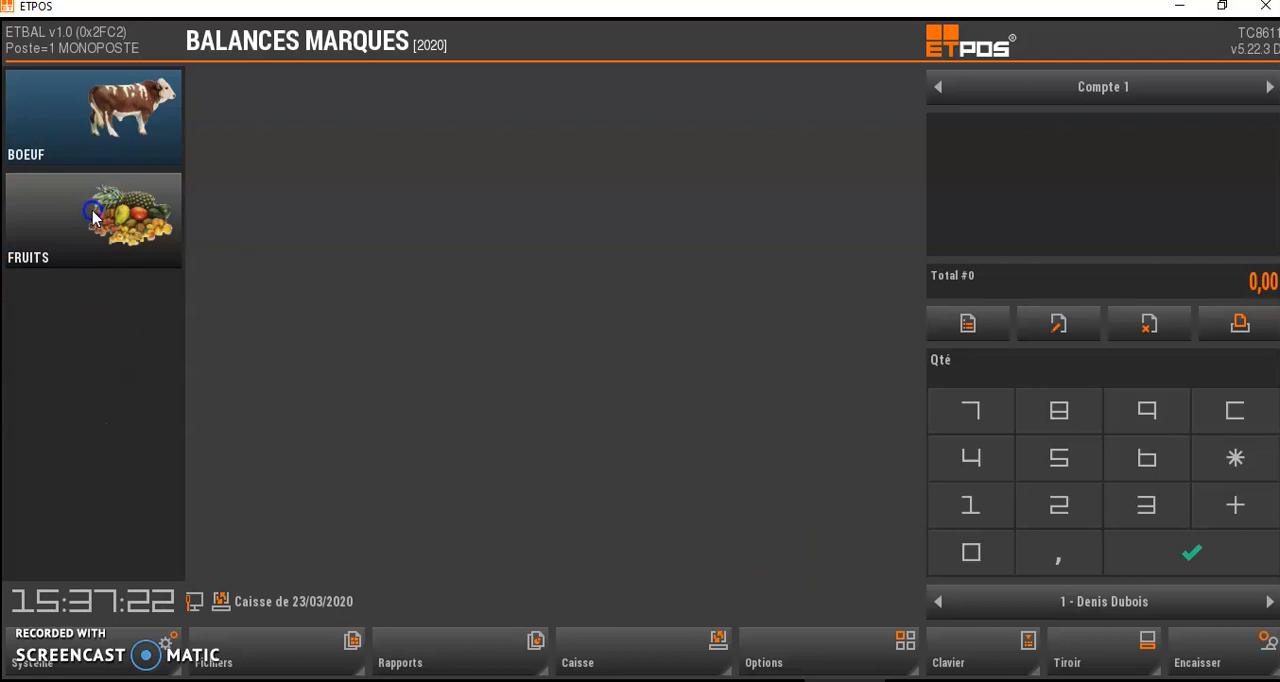
{"action": "left_click", "coordinate": [137, 249]}
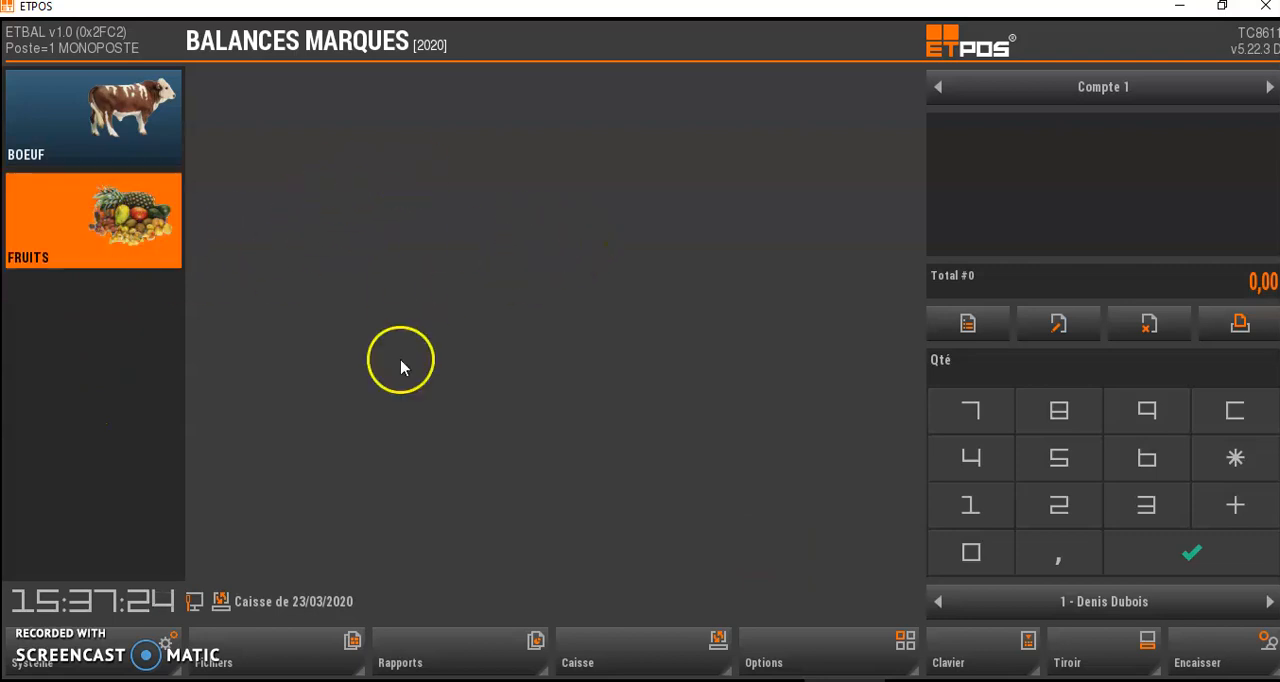
{"action": "double_click", "coordinate": [126, 229]}
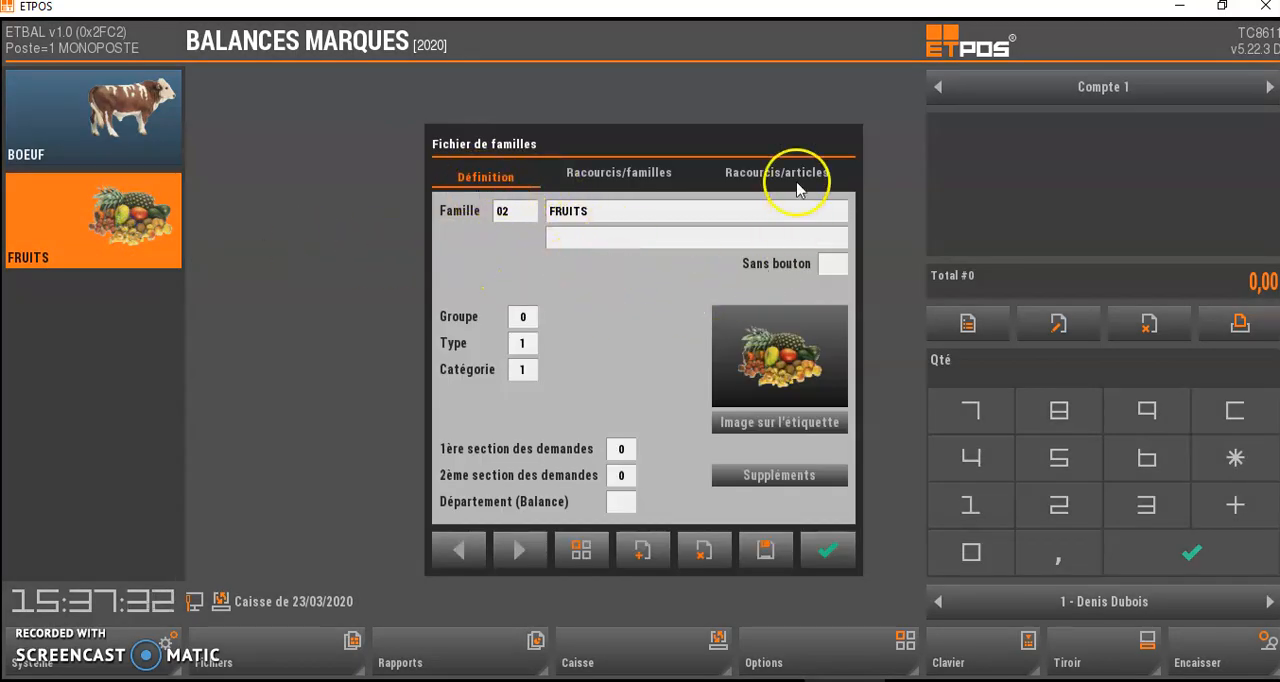
{"action": "left_click", "coordinate": [650, 178]}
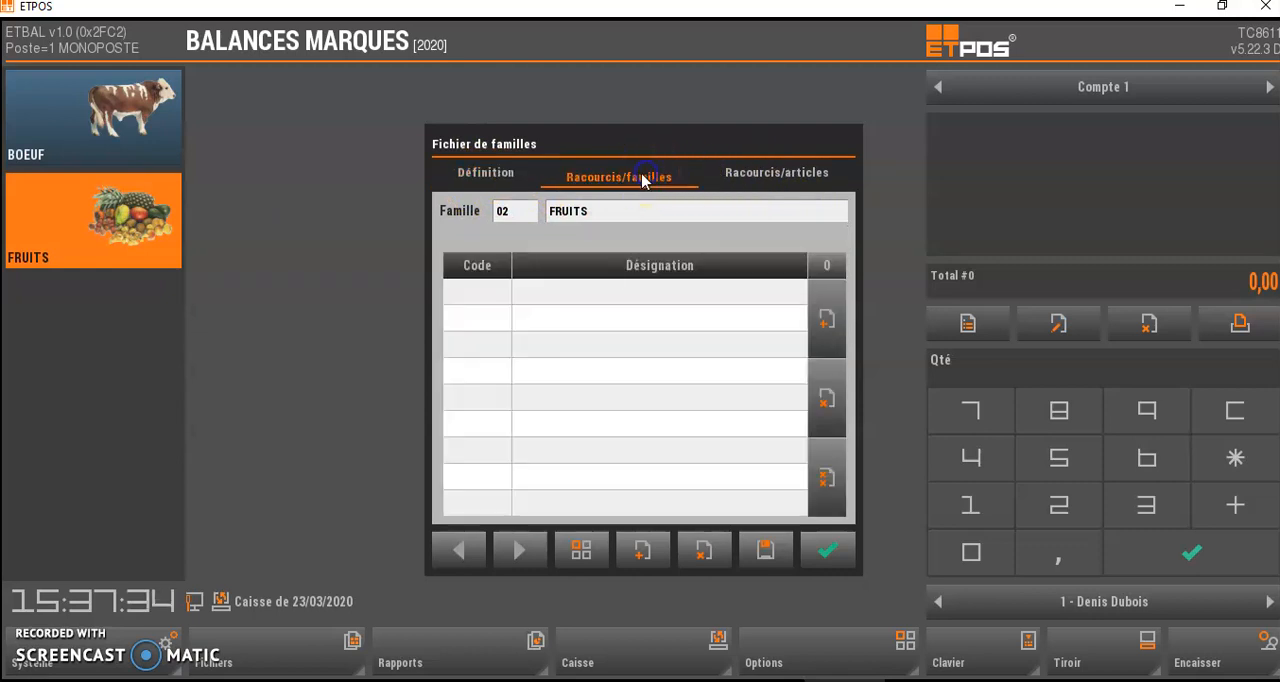
{"action": "left_click", "coordinate": [573, 304]}
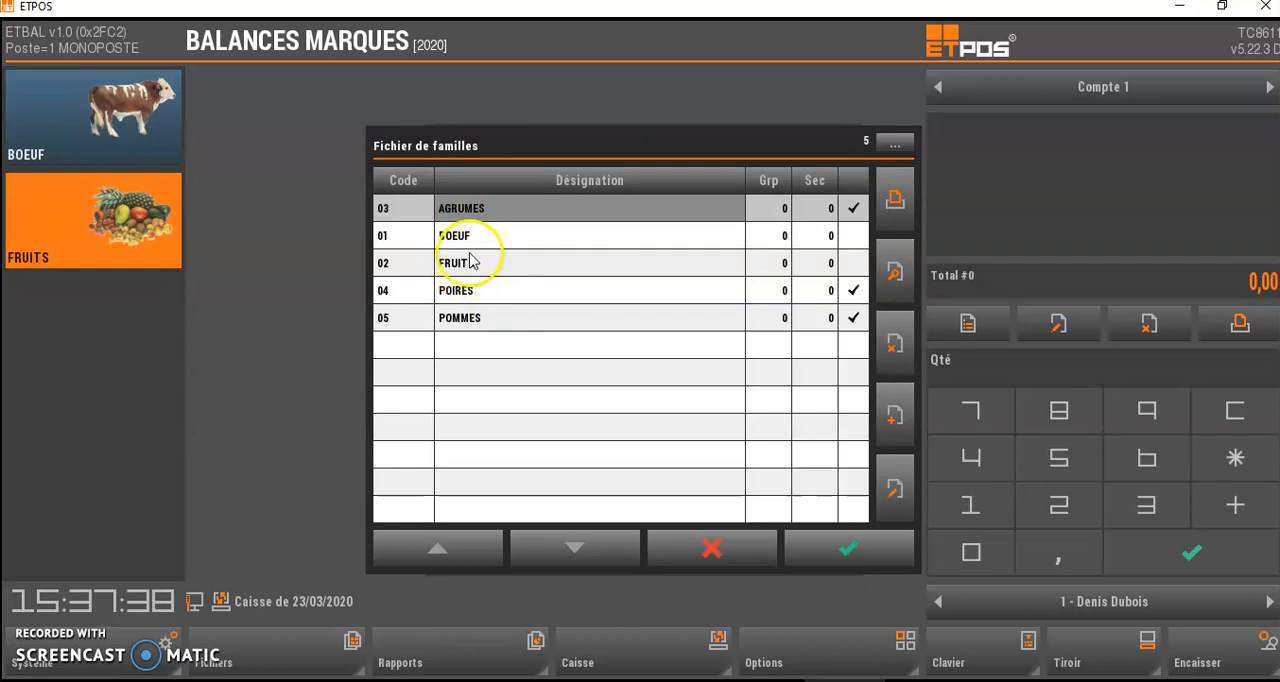
{"action": "left_click", "coordinate": [470, 208]}
- Add POIRES and POMMES as further family shortcuts of FRUITS, then save and close the family
{"action": "left_click", "coordinate": [558, 318]}
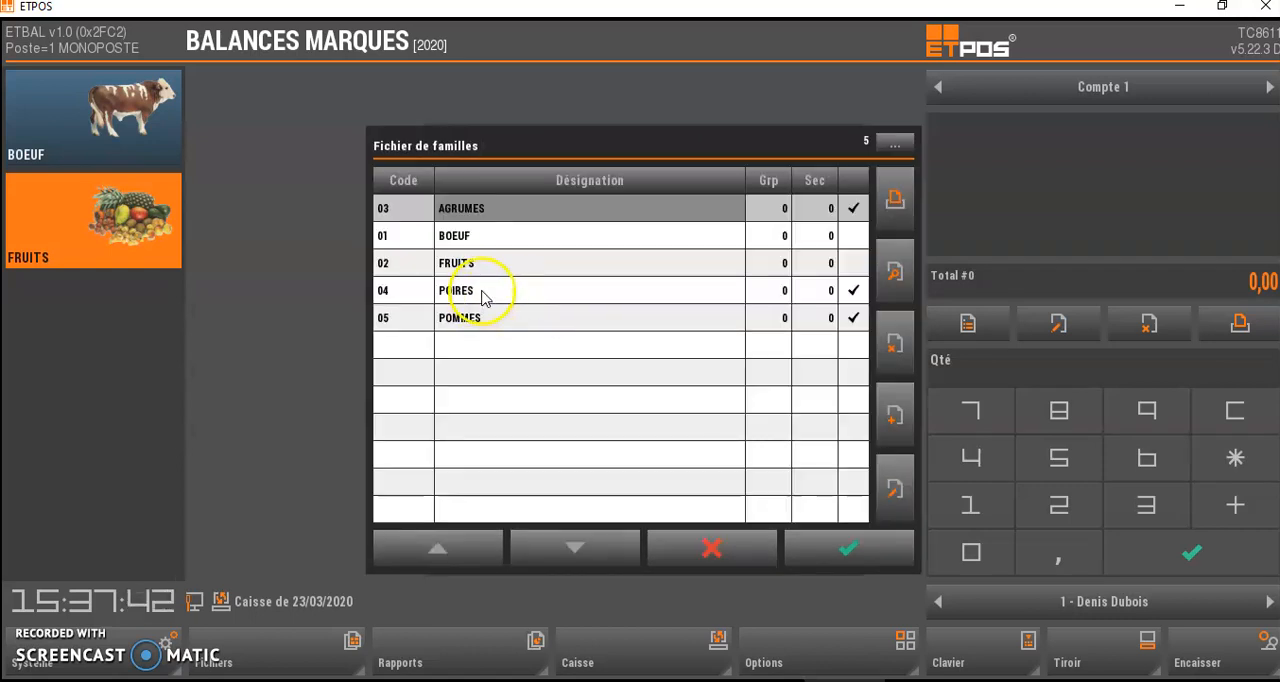
{"action": "left_click", "coordinate": [485, 291]}
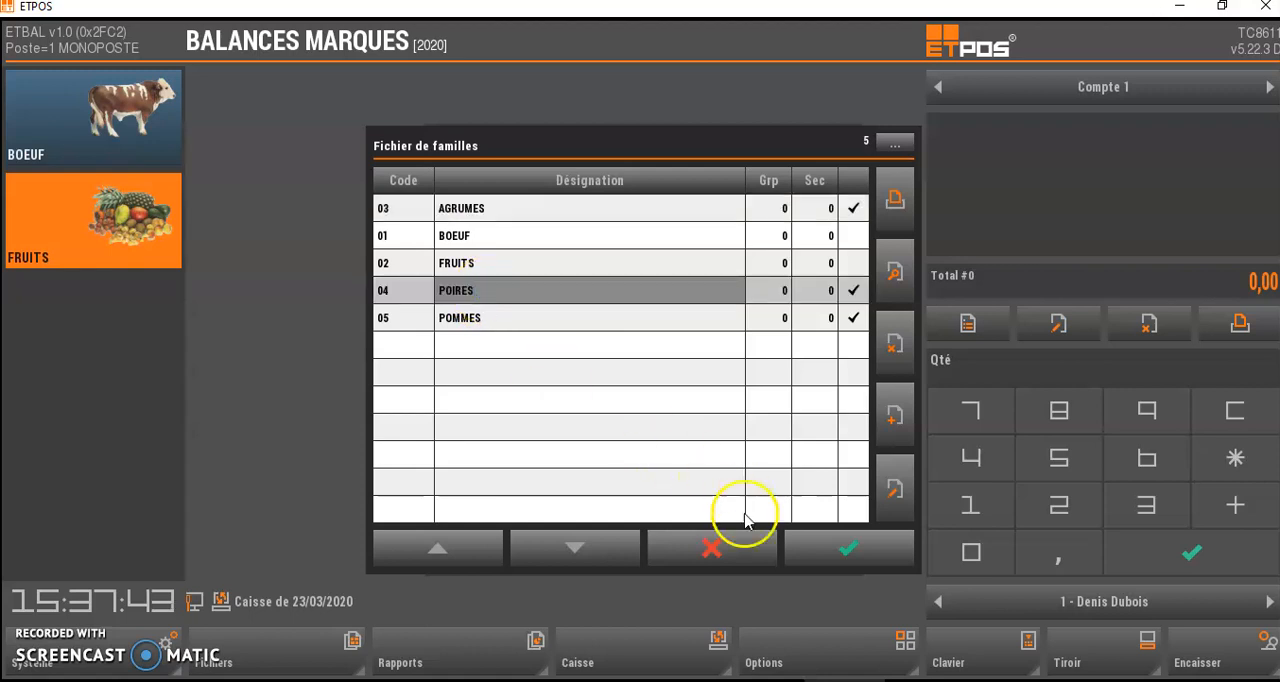
{"action": "left_click", "coordinate": [828, 551]}
{"action": "left_click", "coordinate": [540, 352]}
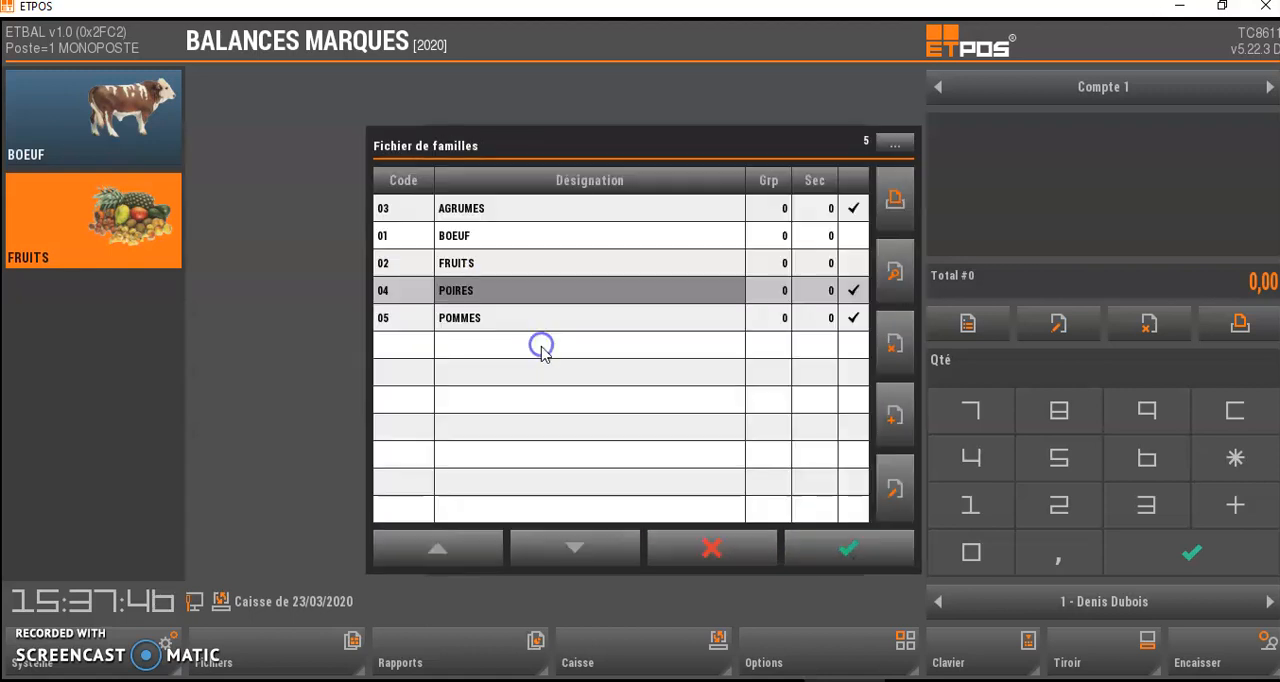
{"action": "left_click", "coordinate": [512, 318]}
{"action": "left_click", "coordinate": [845, 548]}
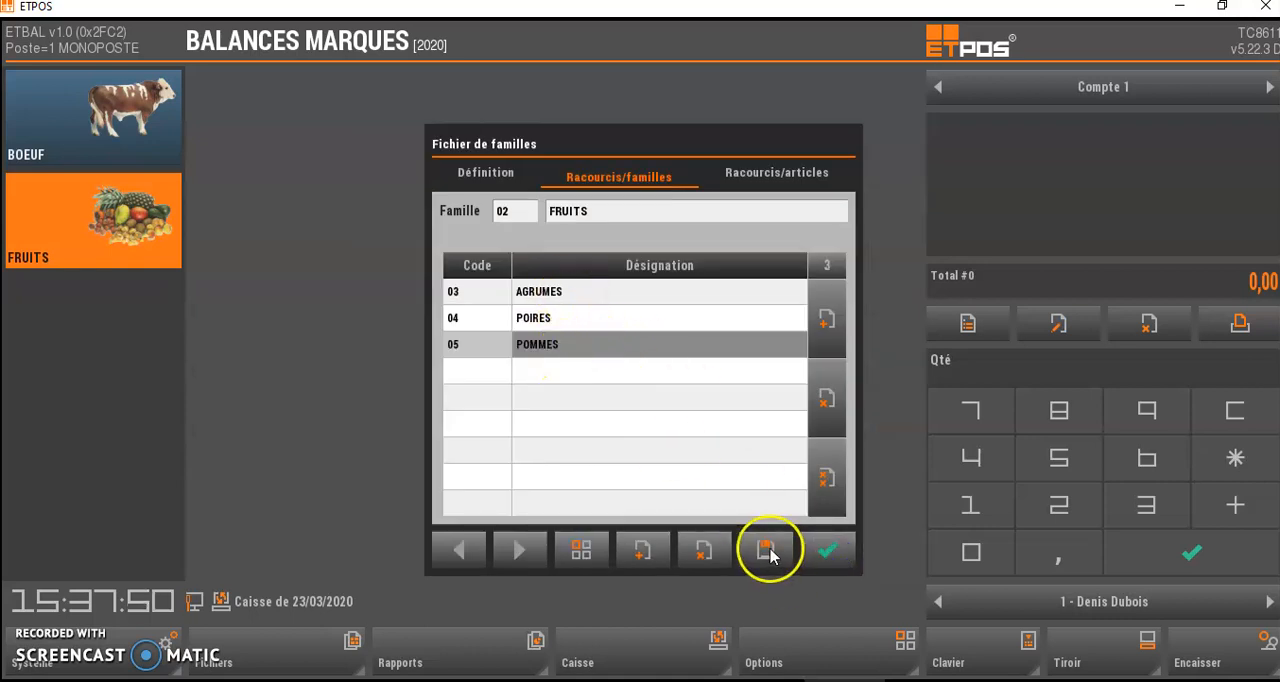
{"action": "left_click", "coordinate": [828, 552]}
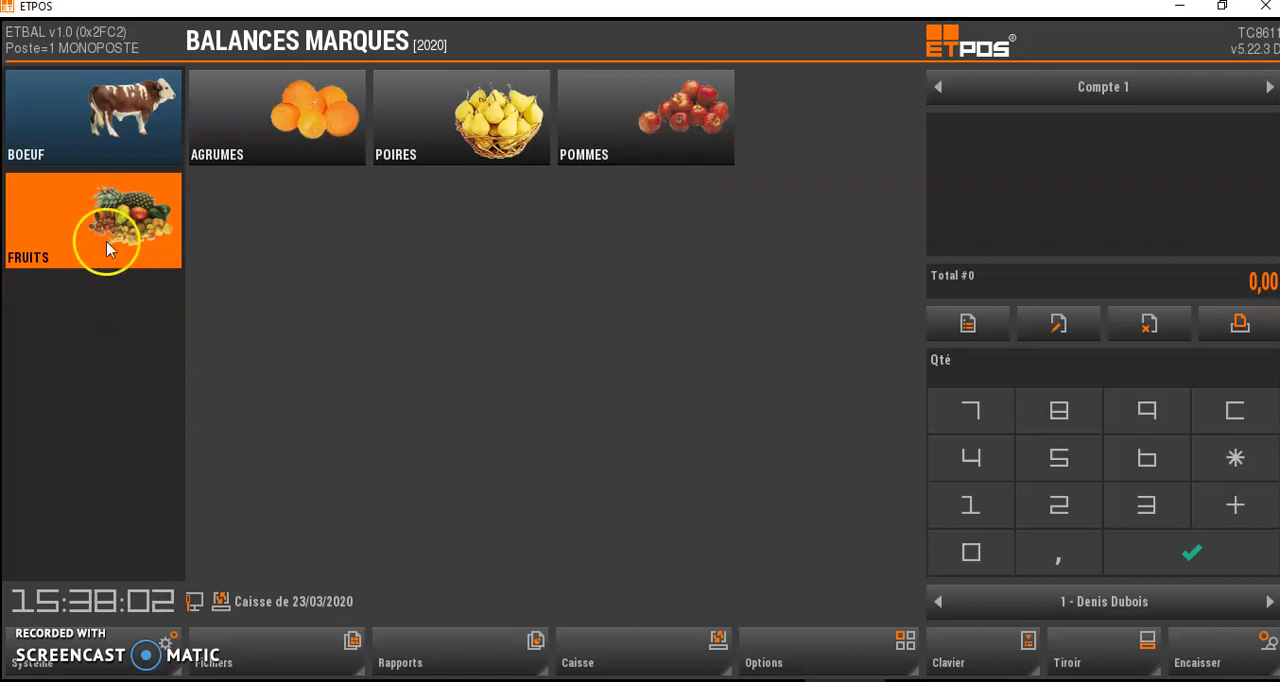
- View what the BOEUF family contains on the sales screen, then return to the FRUITS family
{"action": "left_click", "coordinate": [111, 130]}
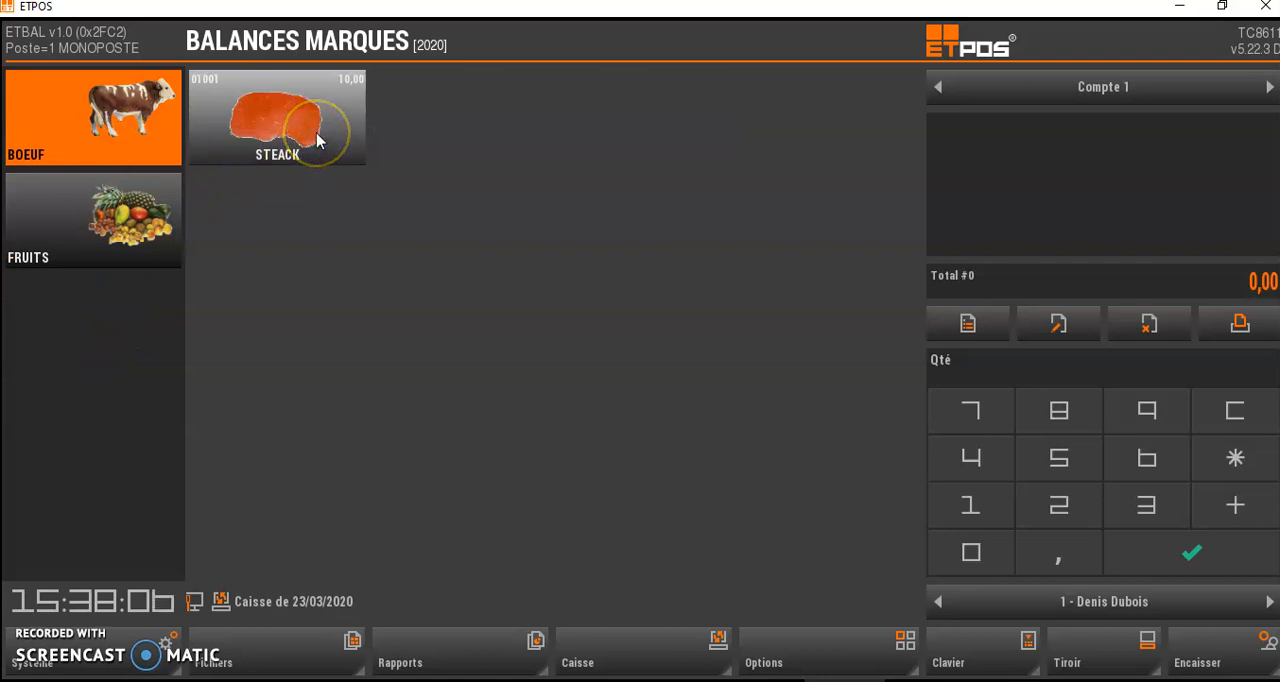
{"action": "left_click", "coordinate": [112, 222]}
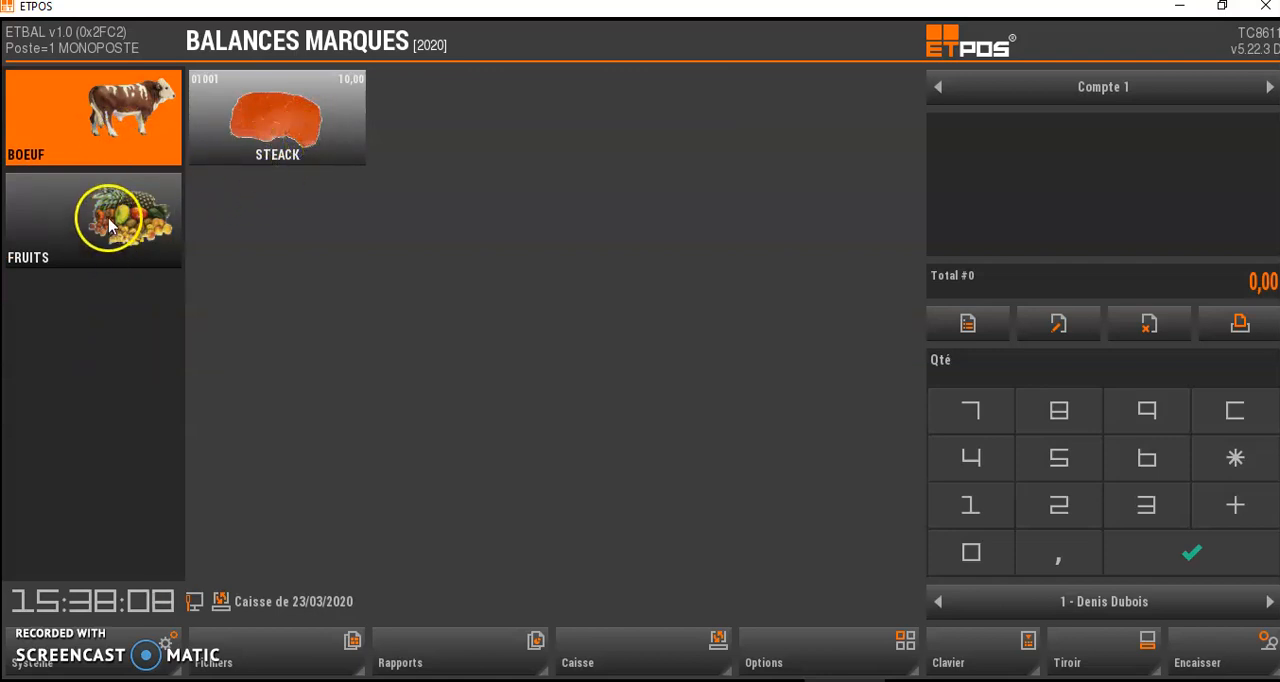